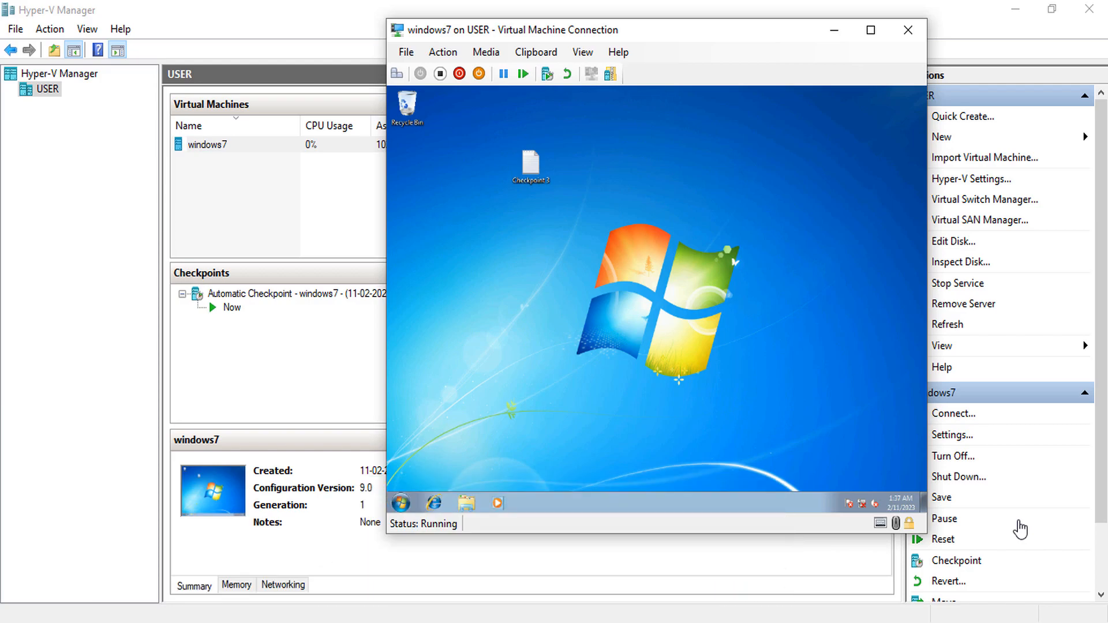
Shut down the windows7 guest and close its Virtual Machine Connection window
key("super")
key("Right")
key("Return")
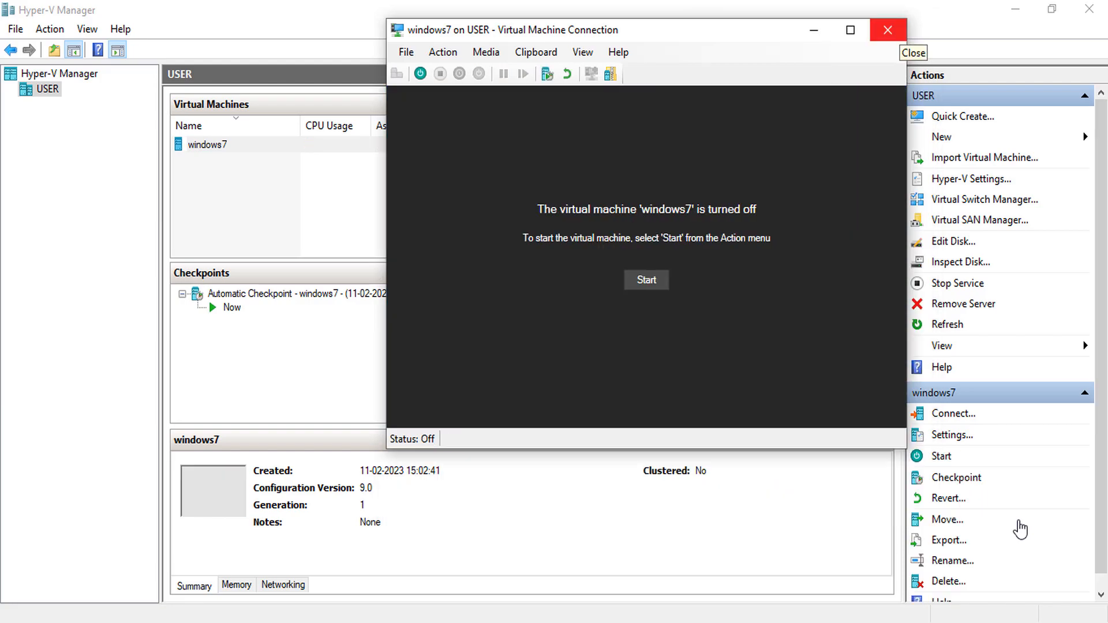
key("alt+F4")
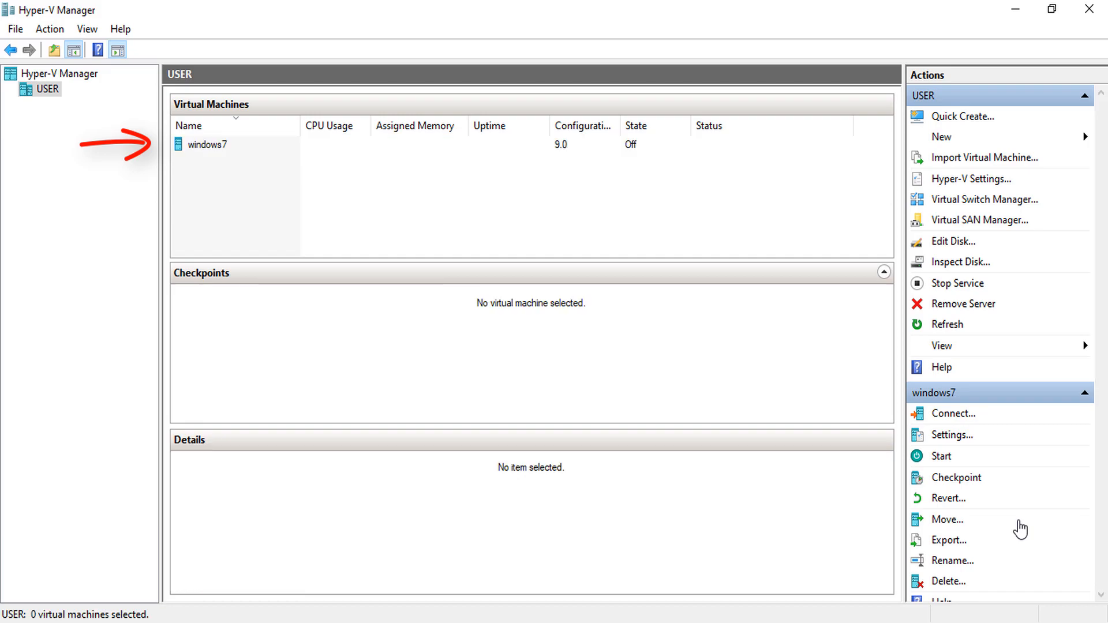
Export the windows7 virtual machine to a new folder named New Export VM inside D:\VM
scroll(1020, 529, "down", 1)
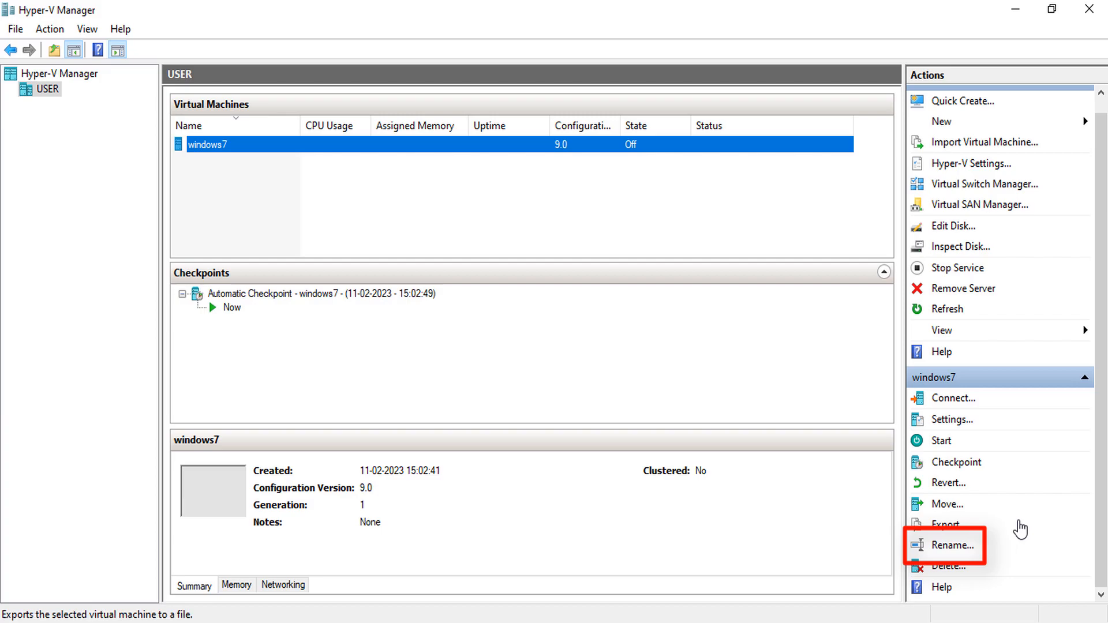
left_click(1020, 529)
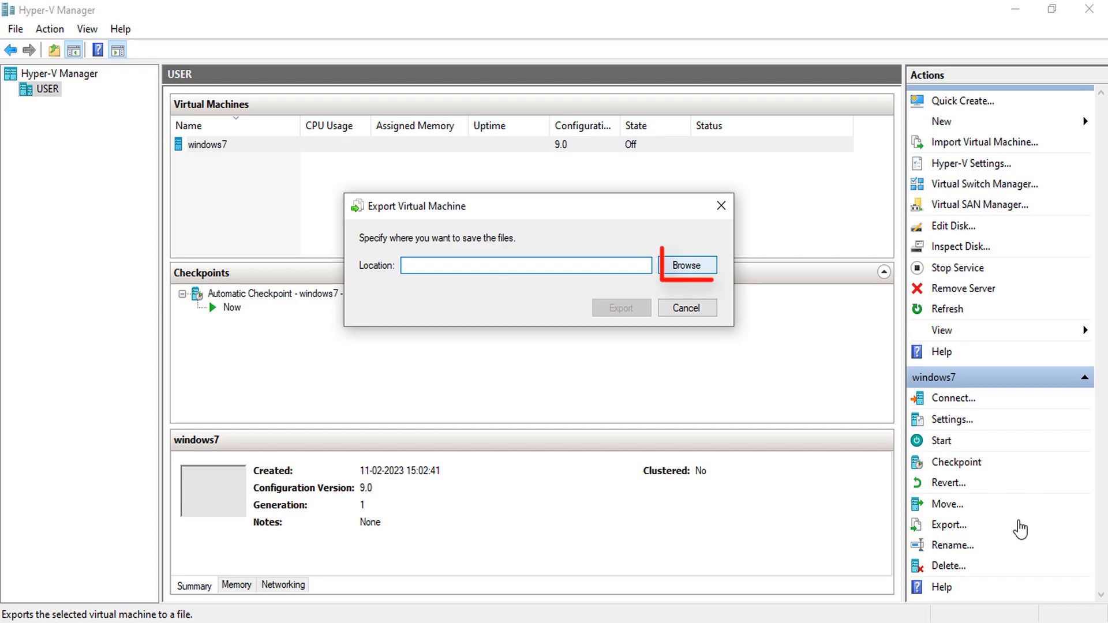
key("alt+b")
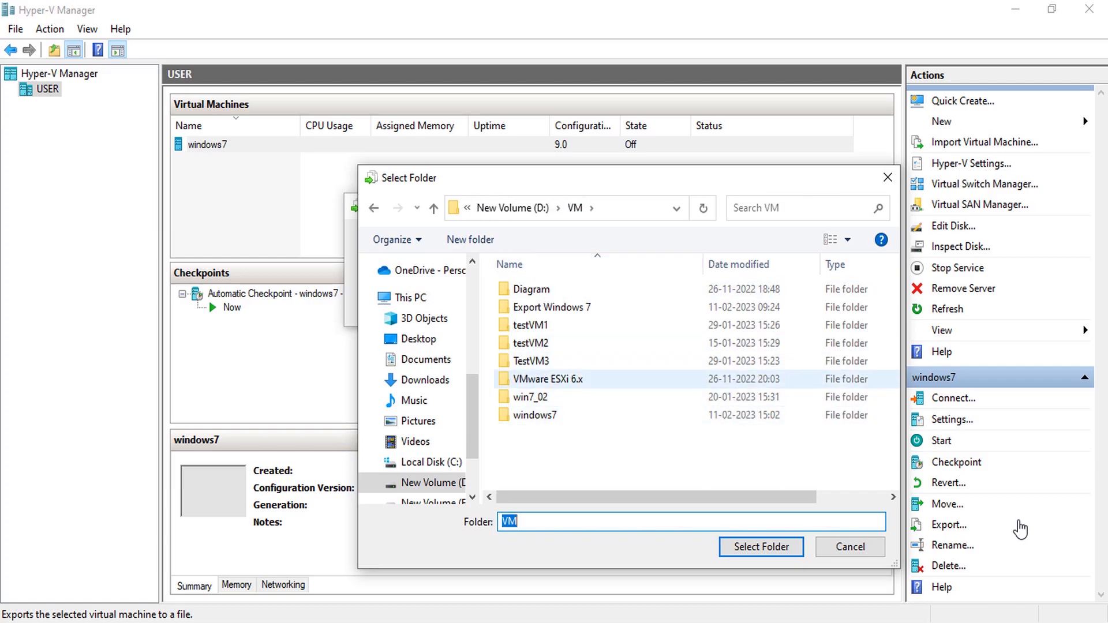
key("ctrl+shift+n")
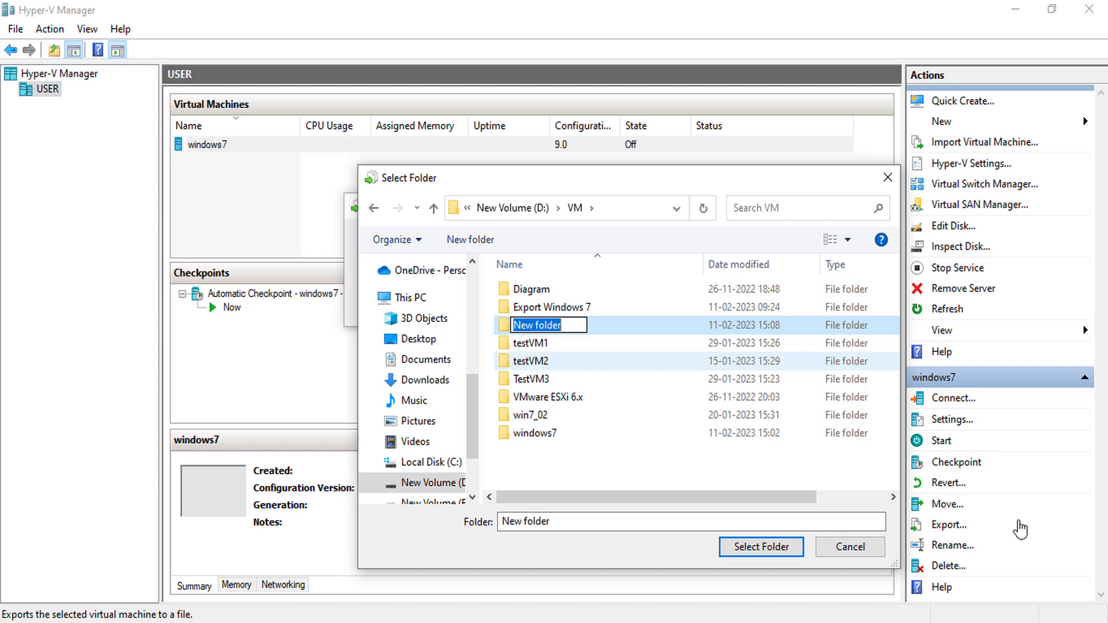
type("New Export ")
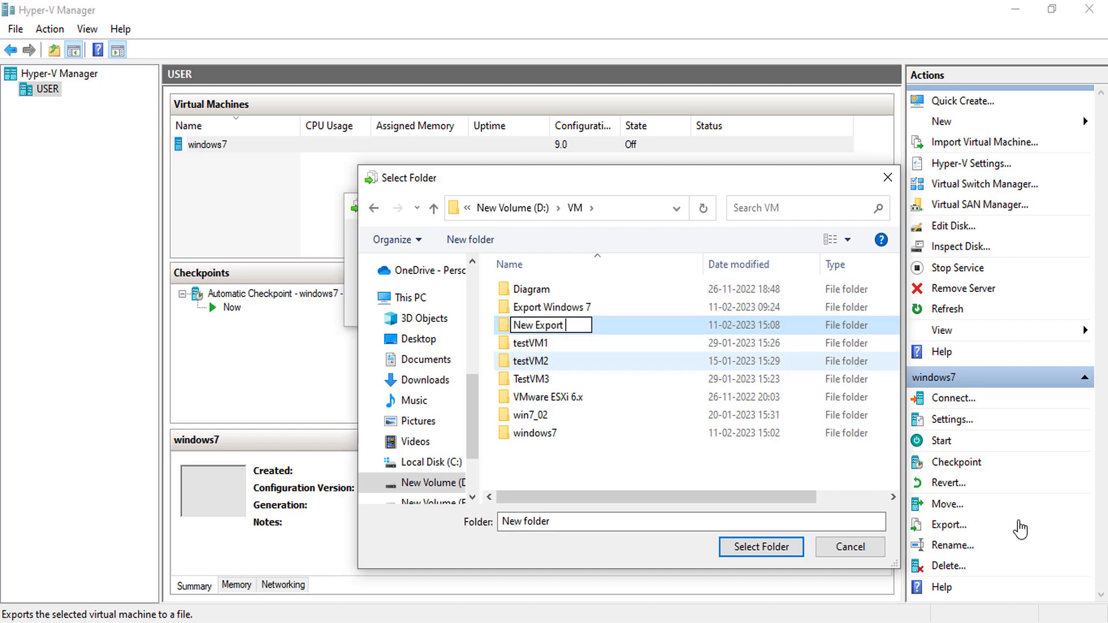
type("VM")
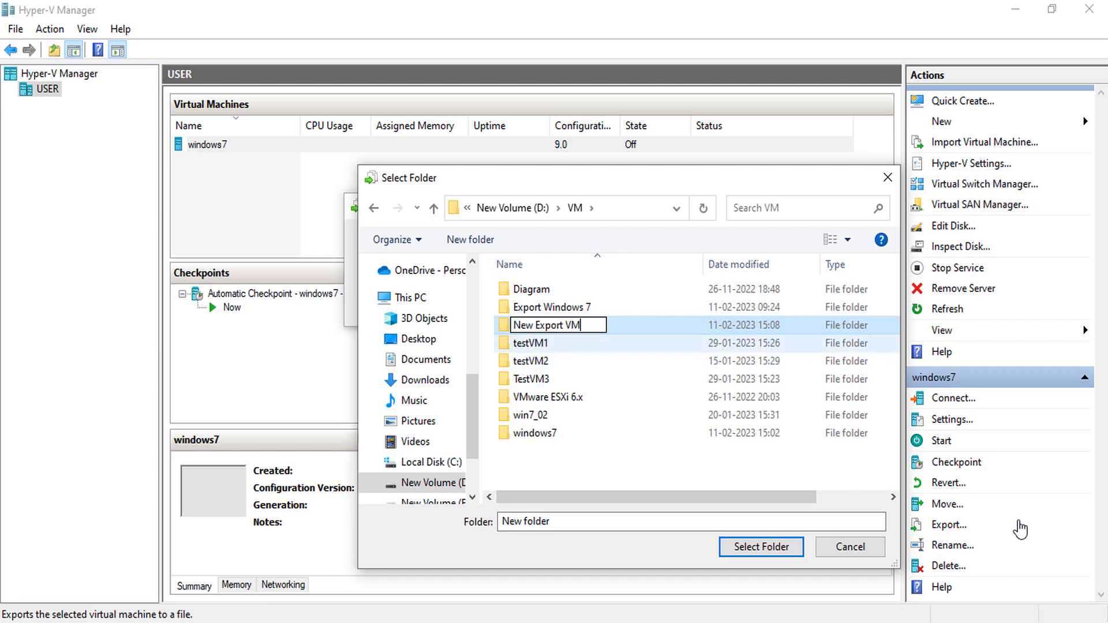
key("Return")
key("F2")
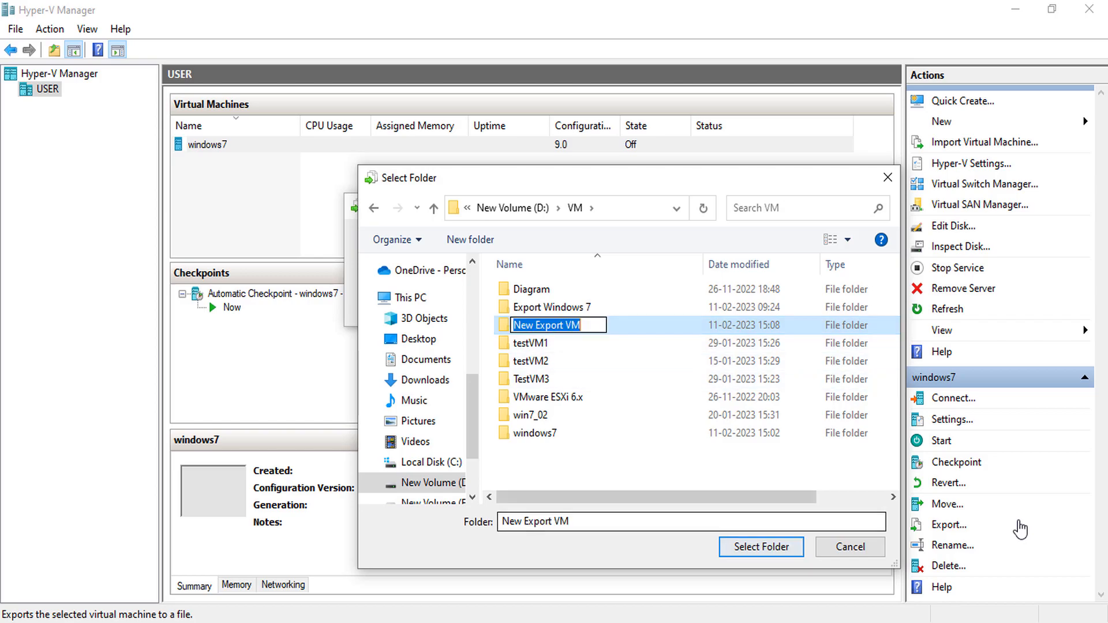
key("Escape")
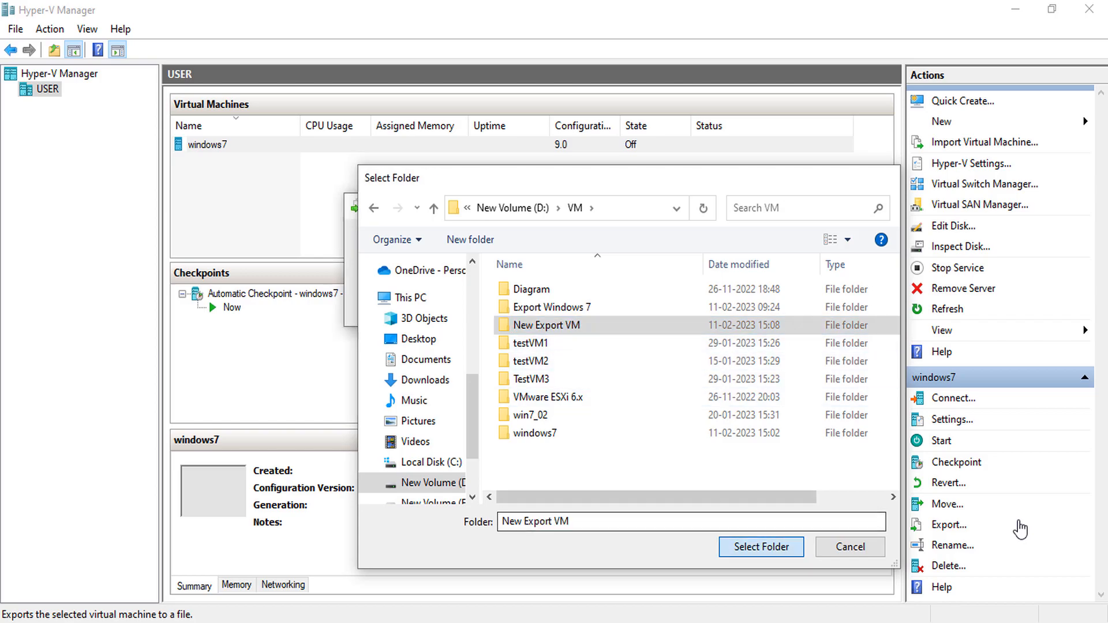
key("Return")
key("Return")
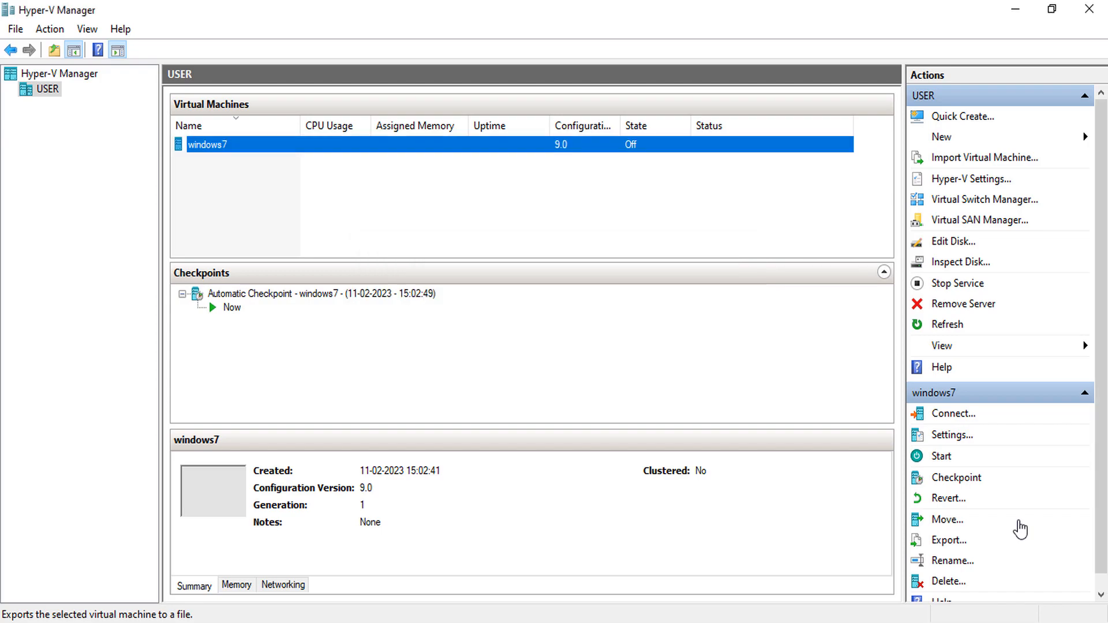
Switch to File Explorer and open the folder D:\VM\New Export VM
key("super+s")
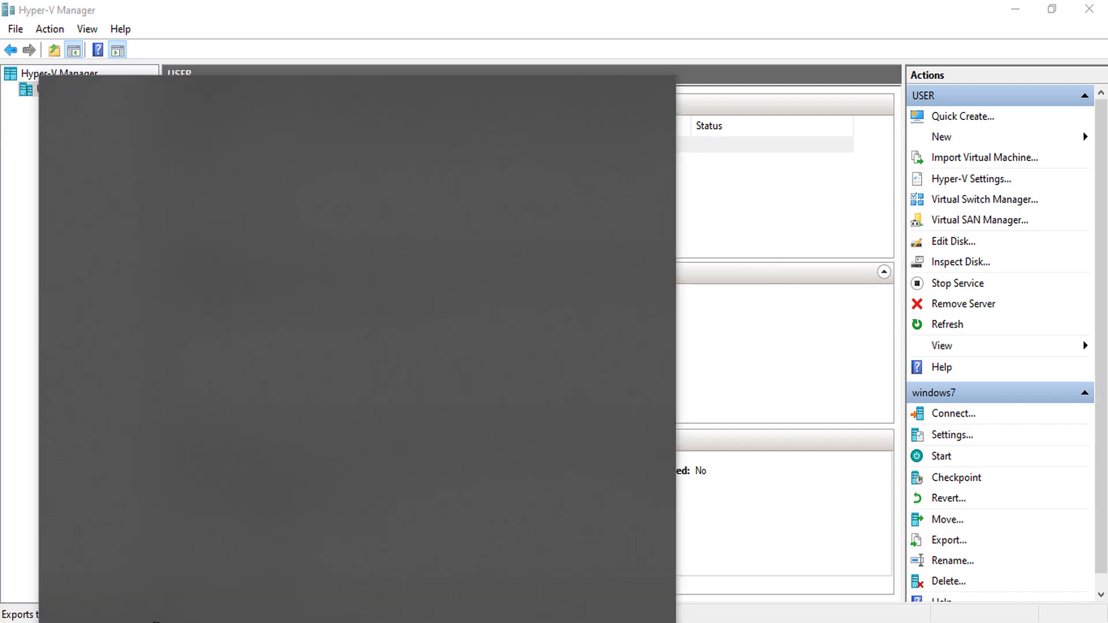
type("d:")
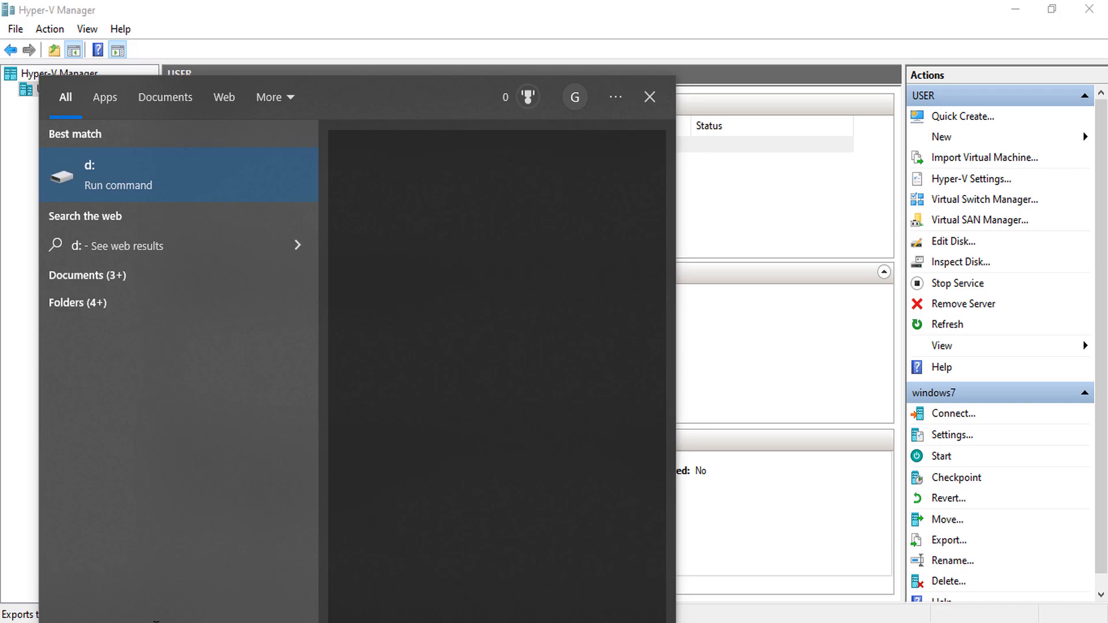
key("Return")
double_click(173, 247)
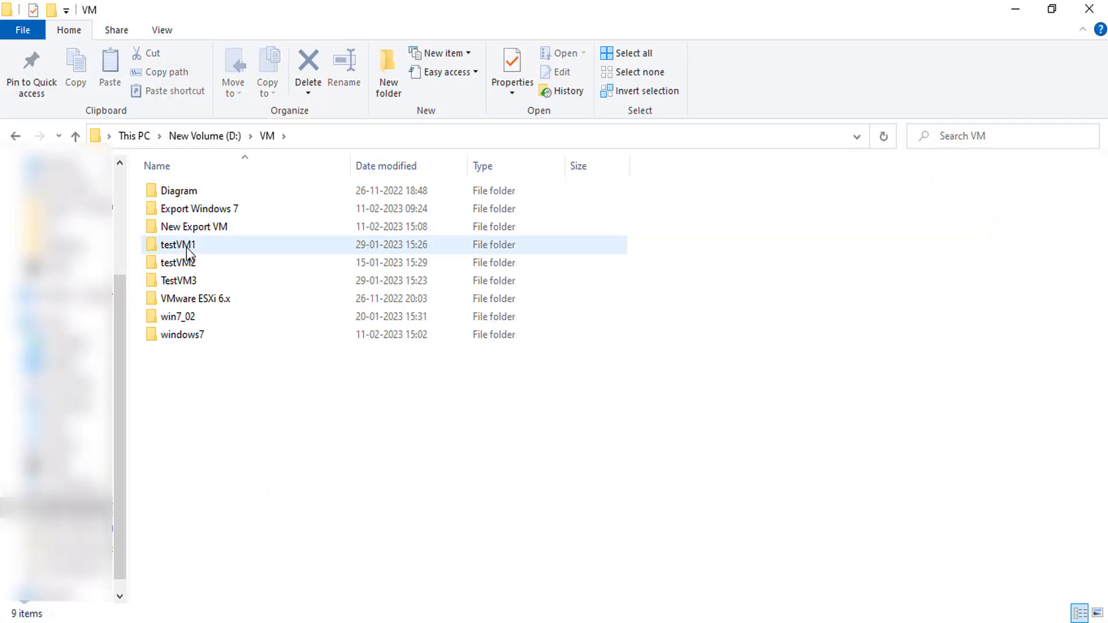
left_click(183, 229)
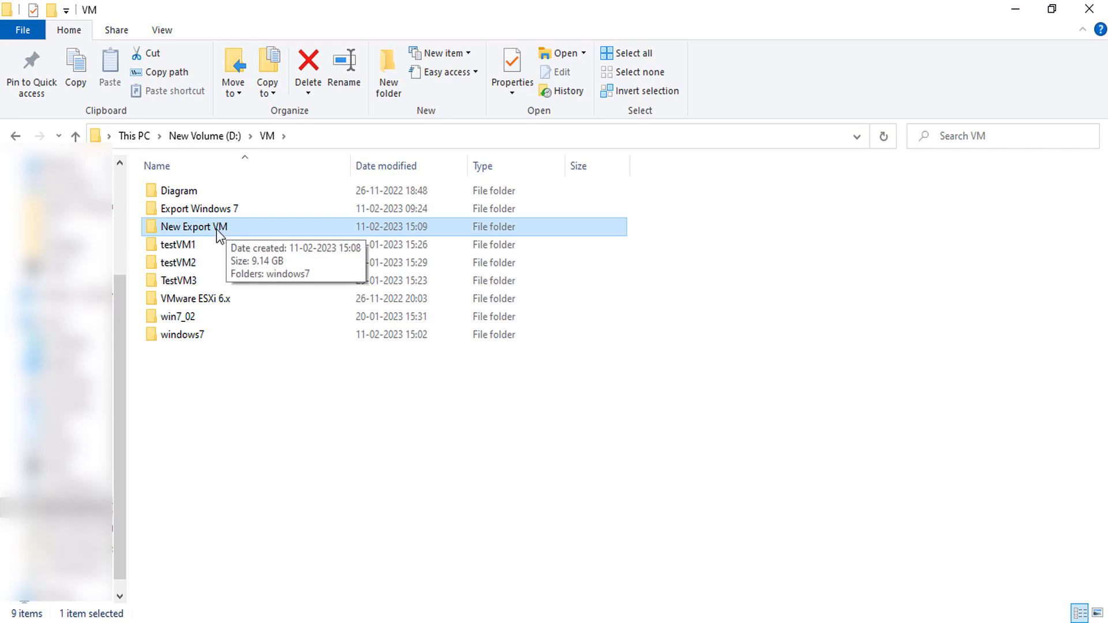
double_click(209, 226)
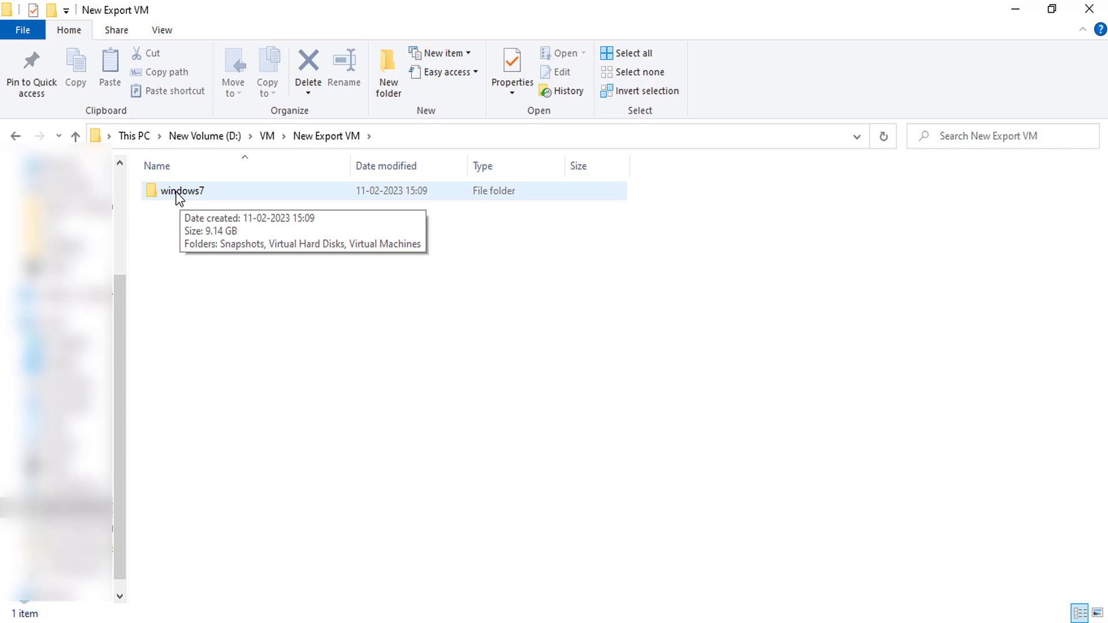
Examine the Virtual Machines and Virtual Hard Disks folders inside the exported windows7 folder, and return to Hyper-V Manager
double_click(182, 196)
double_click(218, 230)
key("alt+Left")
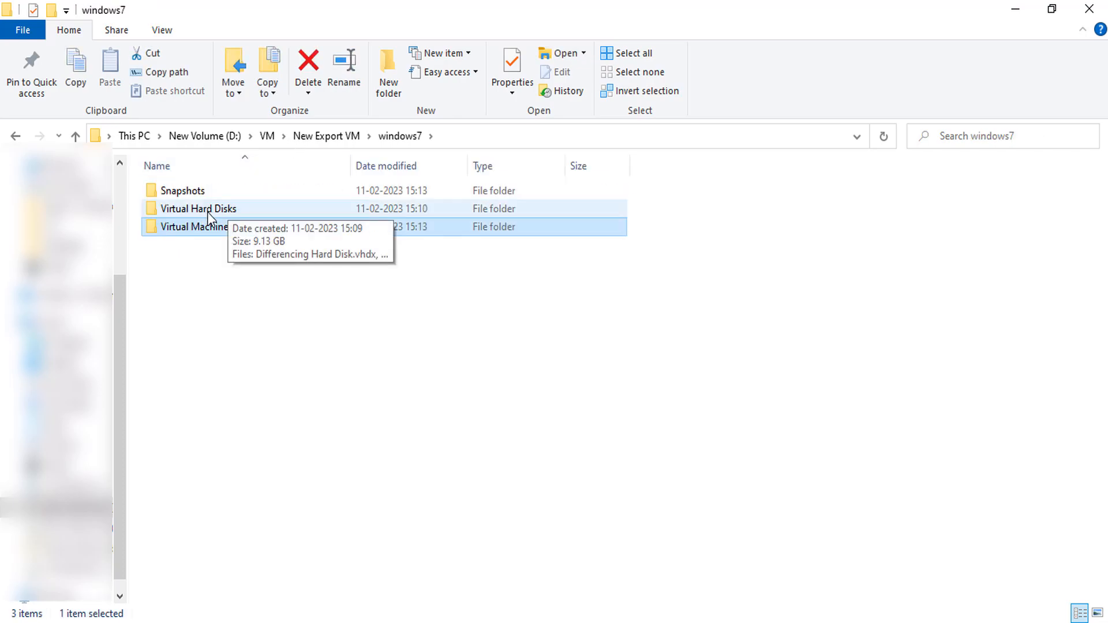
double_click(210, 209)
left_click(187, 226)
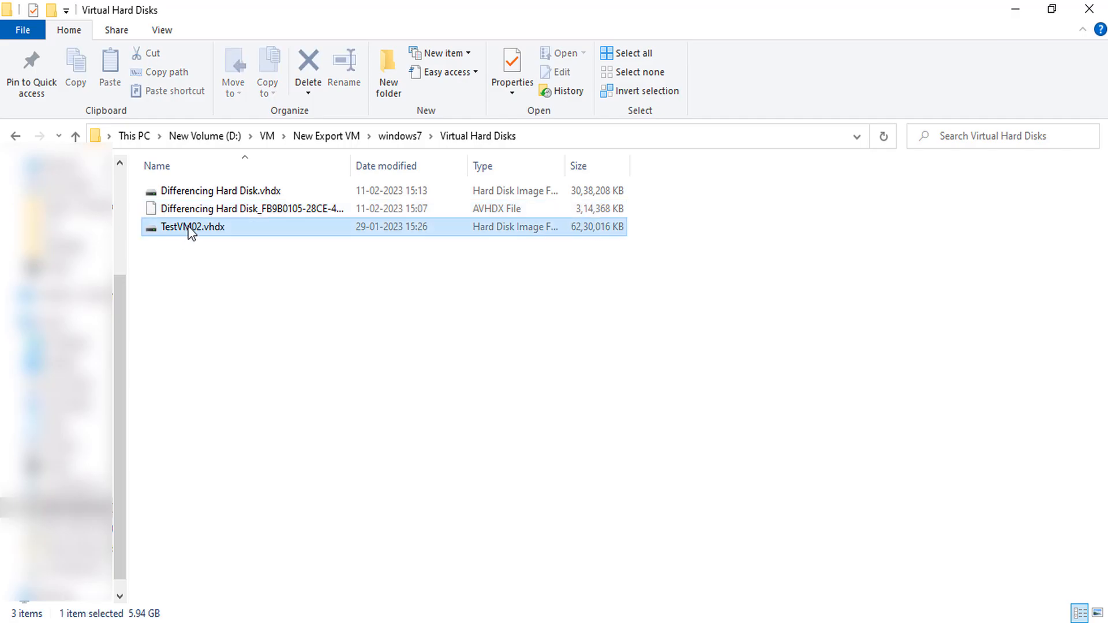
left_click(323, 138)
left_click(1012, 11)
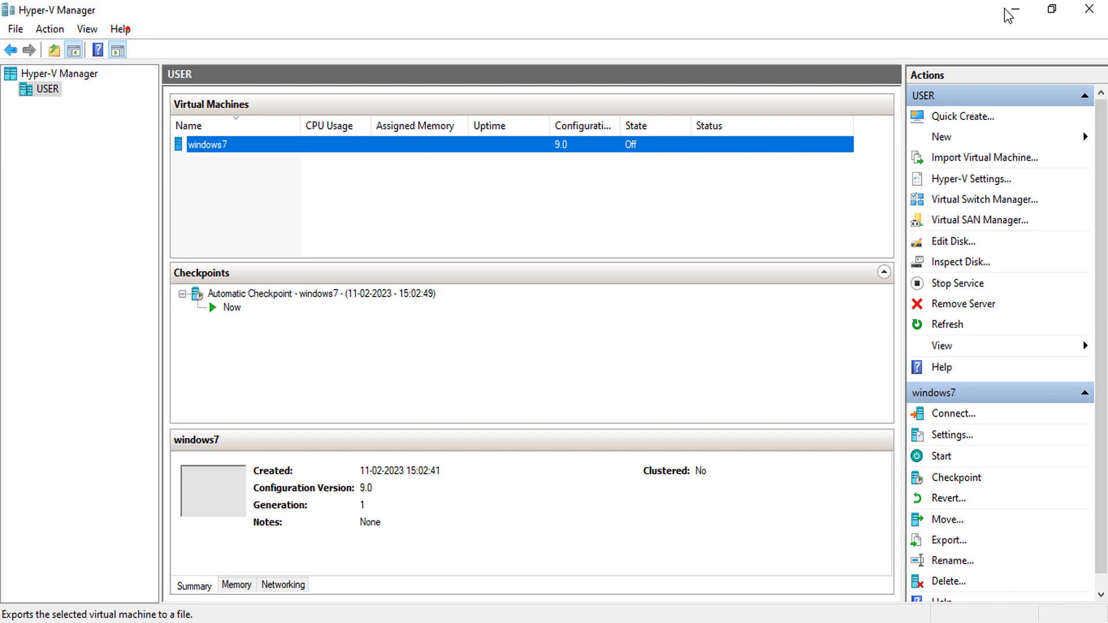
key("alt+a")
key("Down")
key("Down")
key("Down")
key("Down")
key("Up")
key("Down")
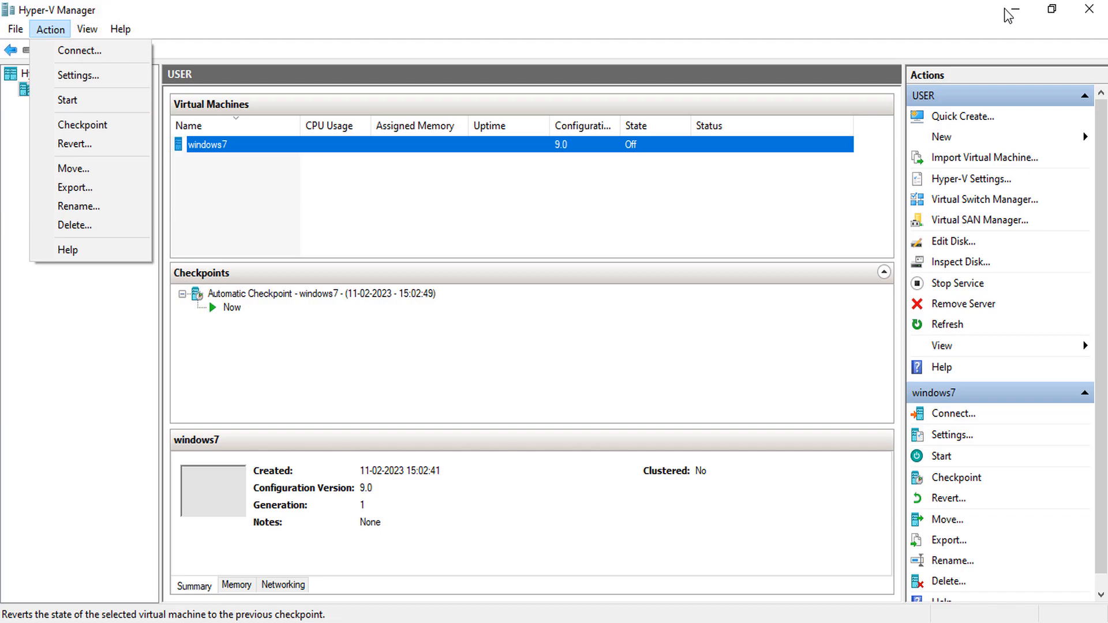
key("Escape")
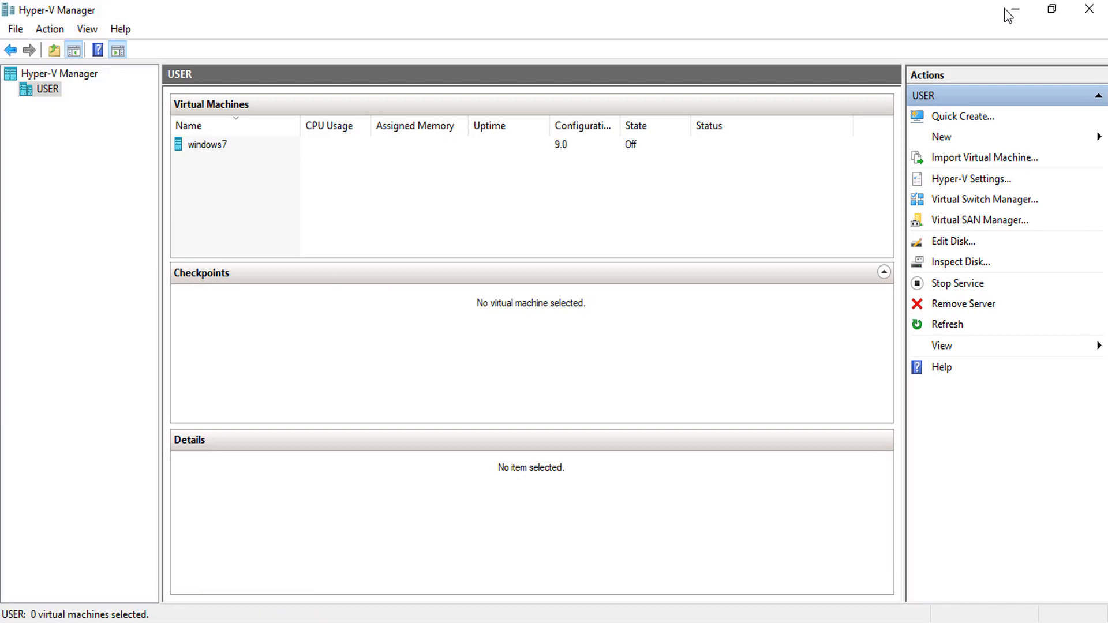
Start the Import Virtual Machine wizard on the USER server and advance to the Locate Folder page
key("alt+a")
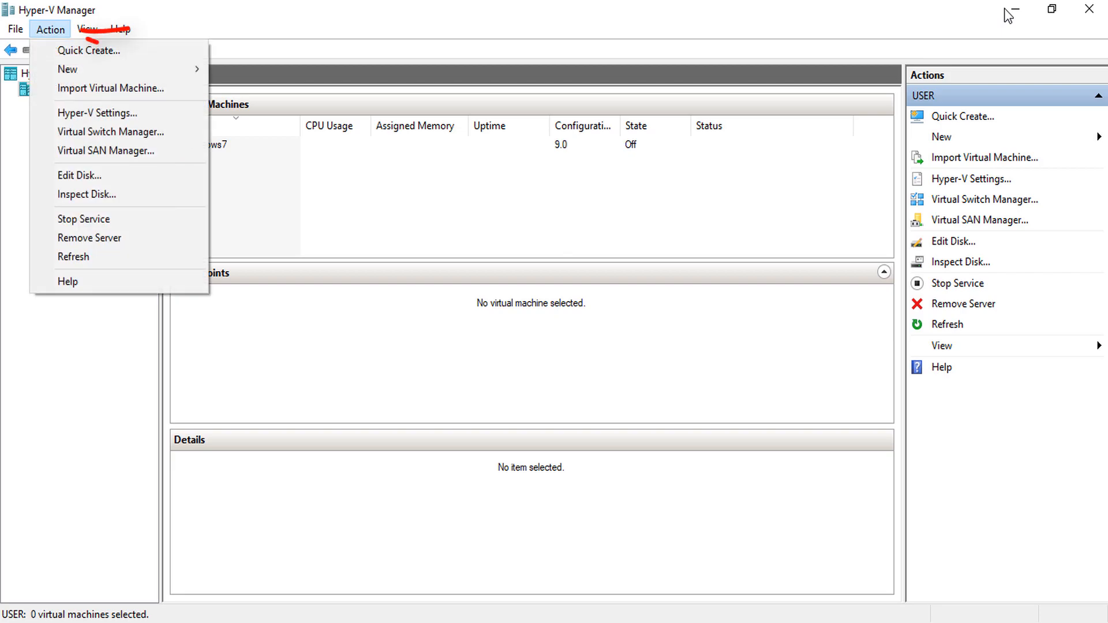
key("Down")
key("Down")
key("Down")
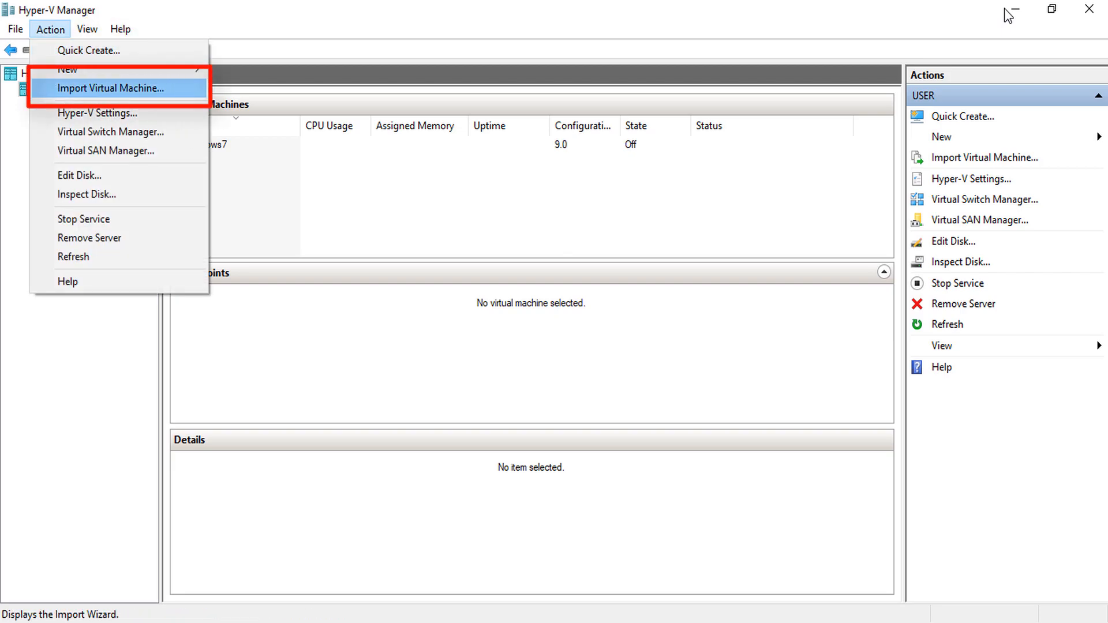
key("Return")
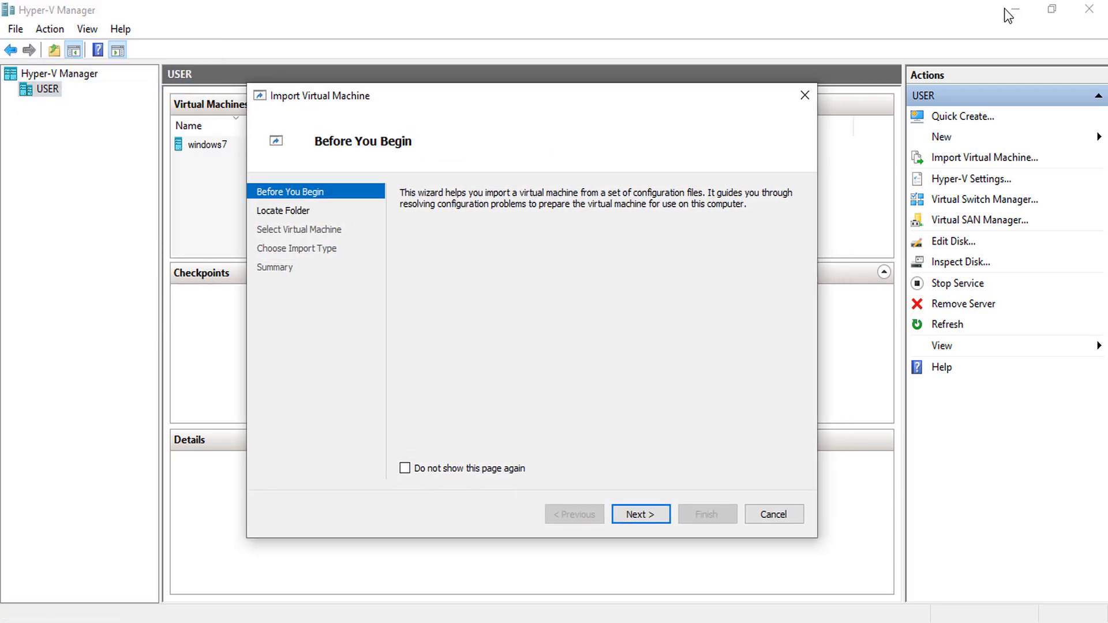
key("Return")
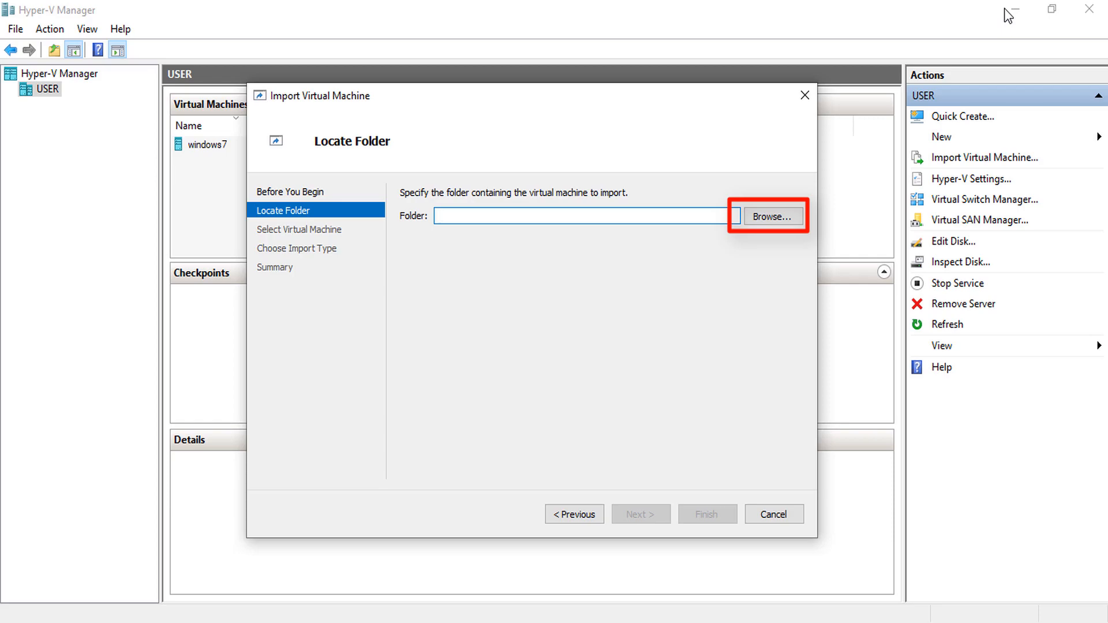
Choose D:\VM\New Export VM\windows7 as the folder containing the virtual machine to import, and continue to the machine selection
key("Tab")
key("space")
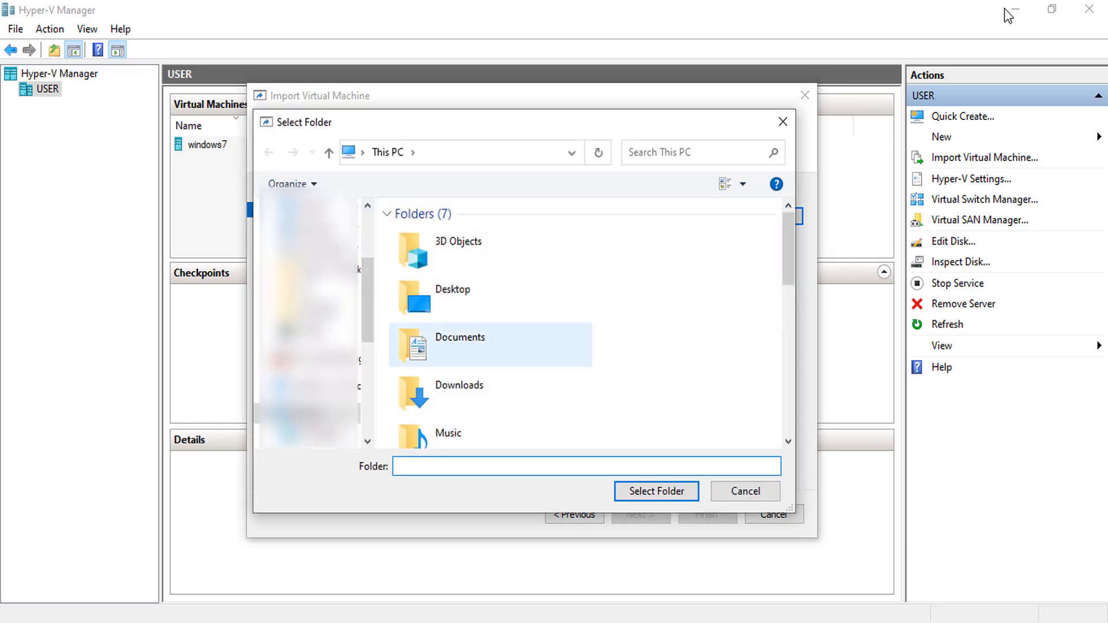
scroll(306, 323, "down", 5)
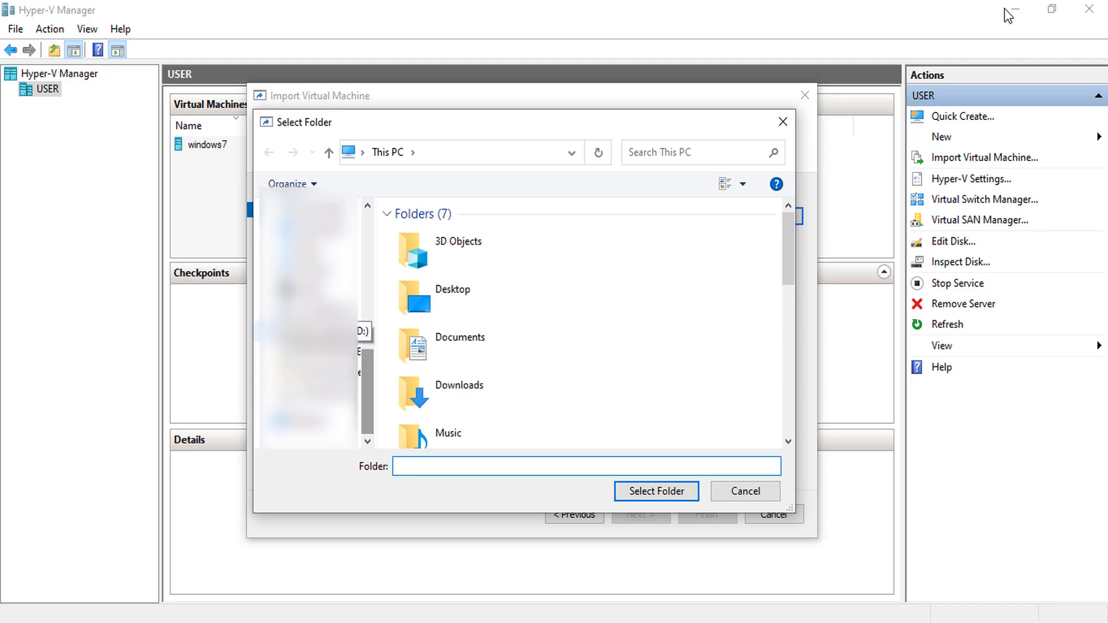
left_click(317, 327)
double_click(415, 287)
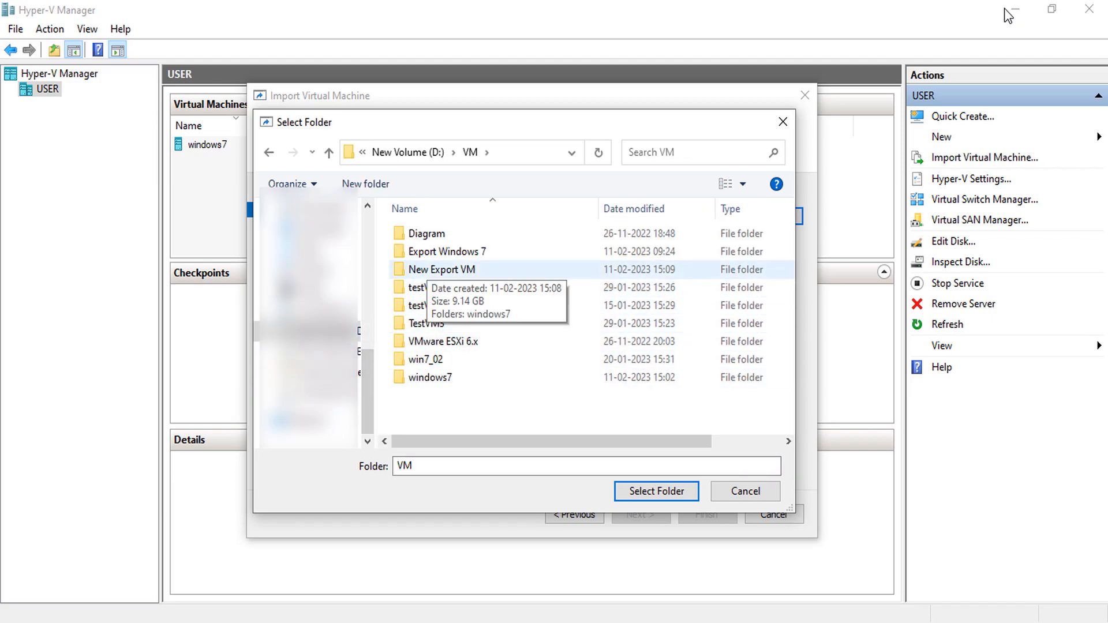
double_click(442, 269)
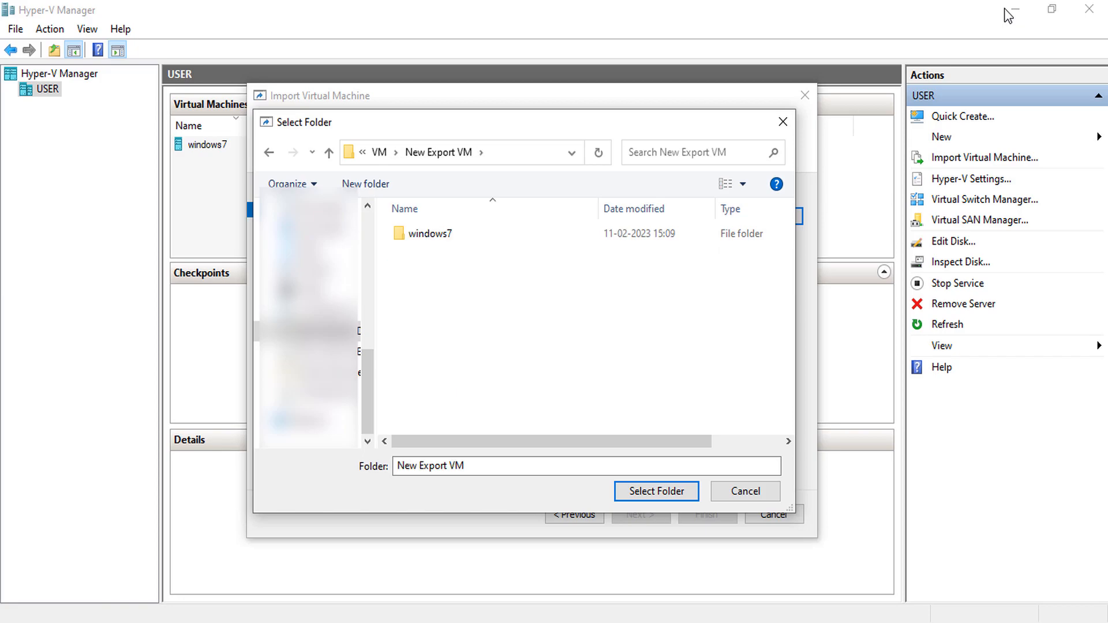
key("Down")
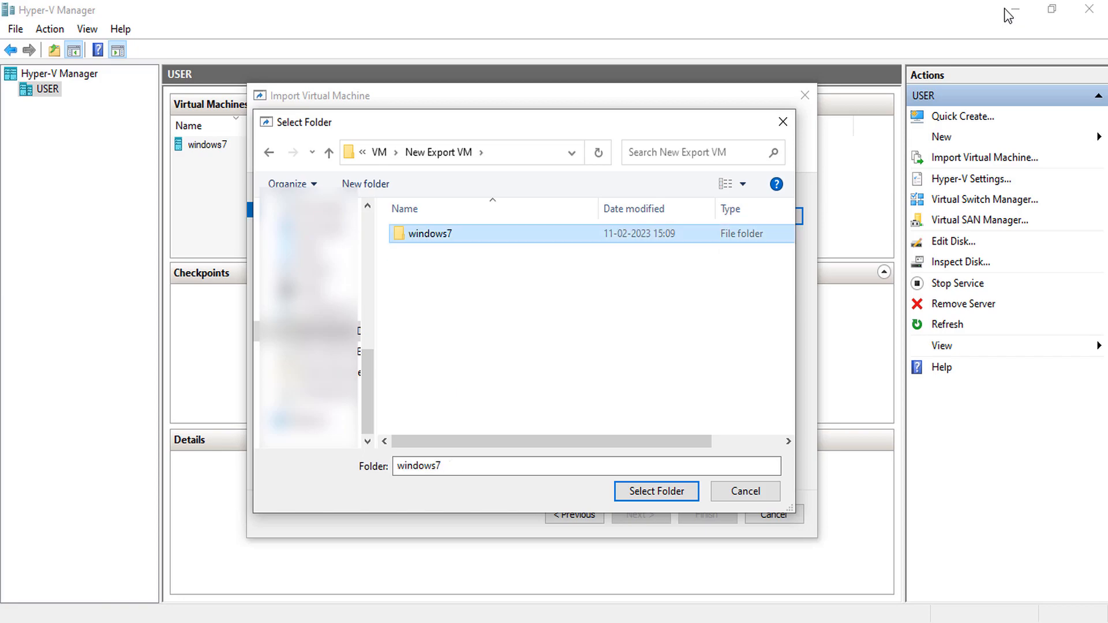
key("Return")
key("Return")
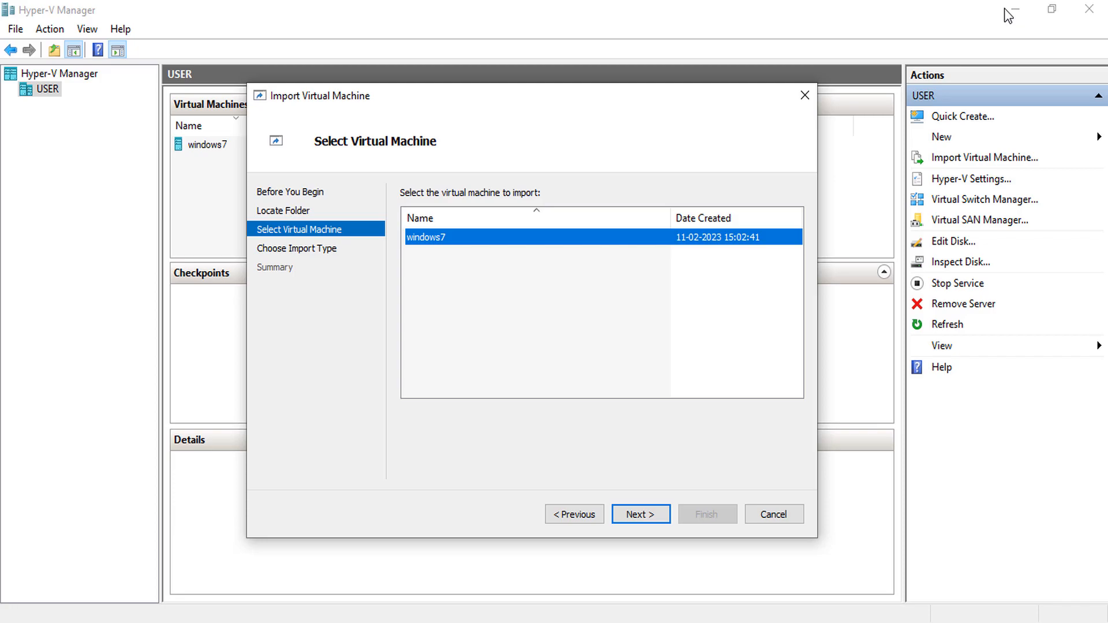
Try to register the windows7 virtual machine in place with its existing unique ID, and expand the error details
key("Return")
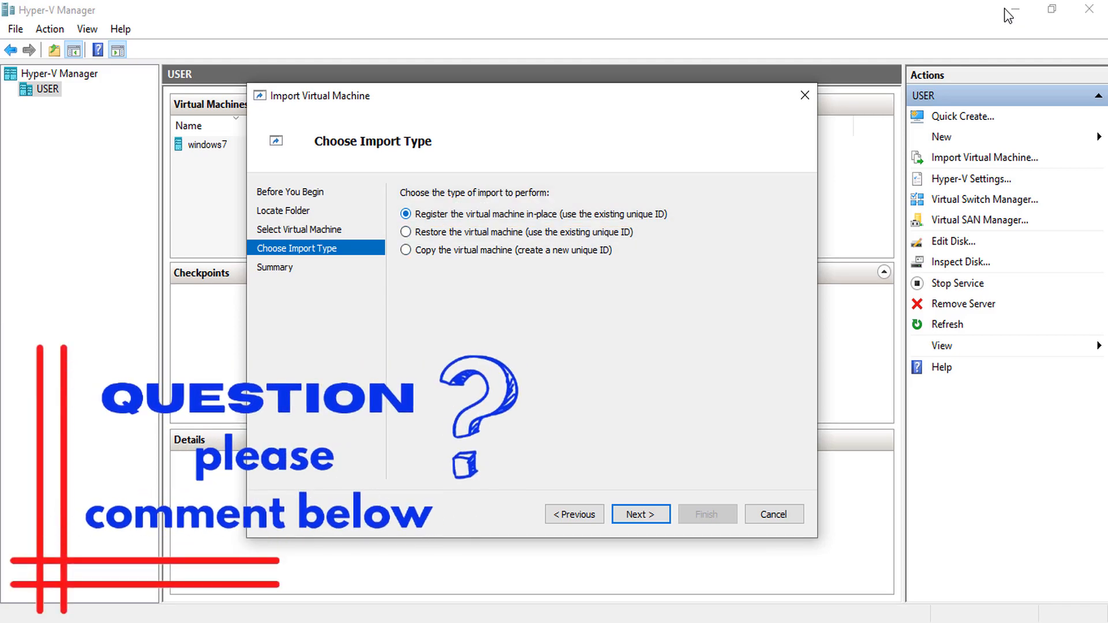
key("Return")
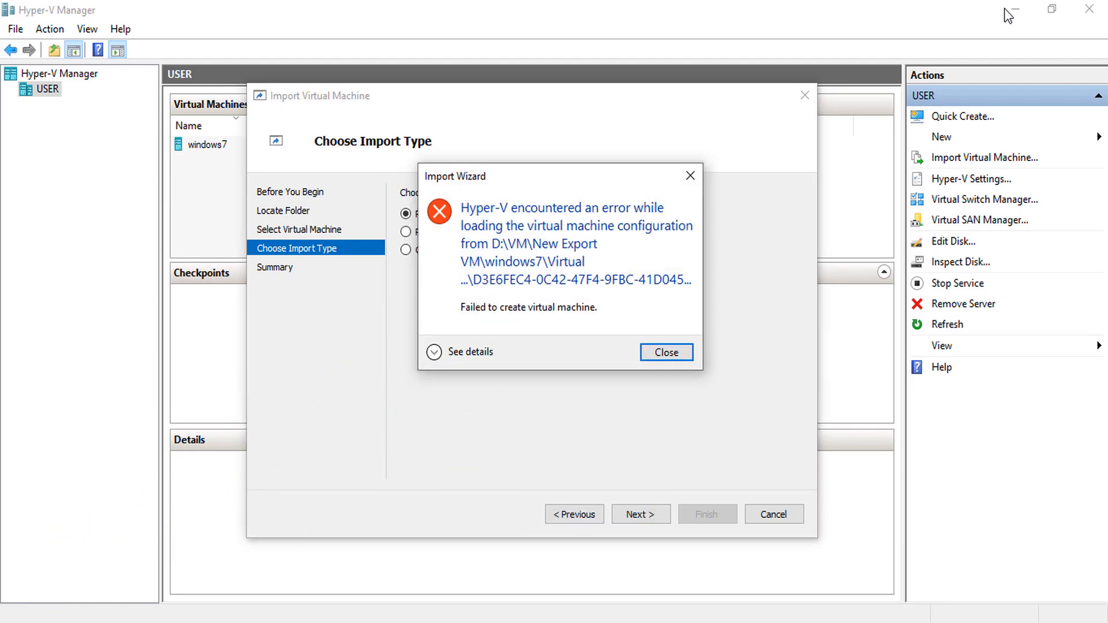
key("Tab")
key("space")
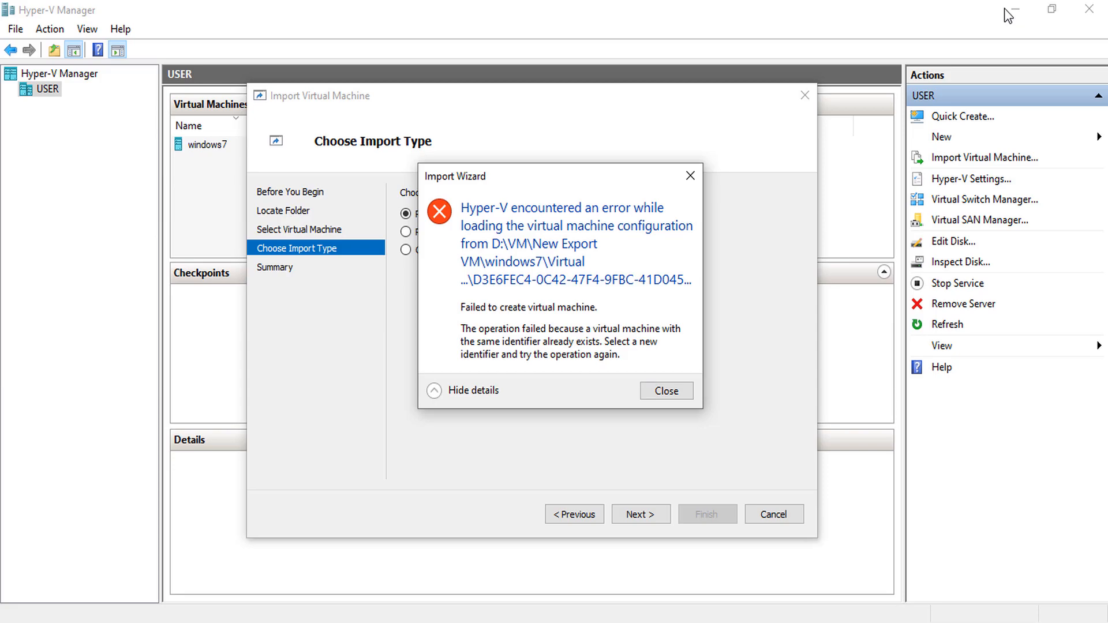
key("Escape")
key("Escape")
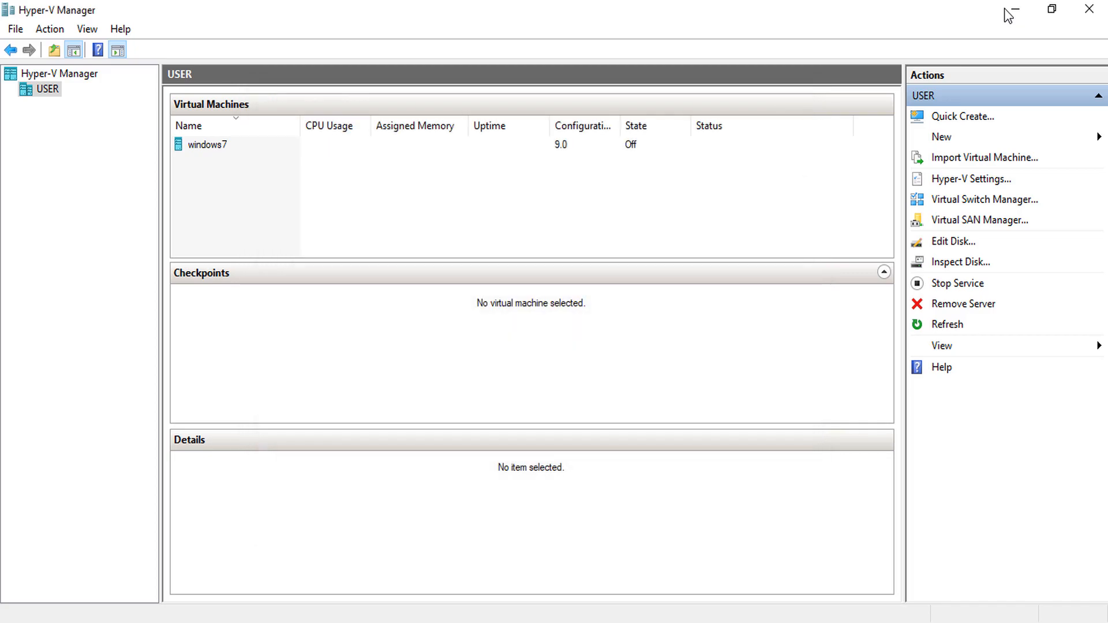
Delete the windows7 virtual machine from the USER server and confirm the deletion
key("Down")
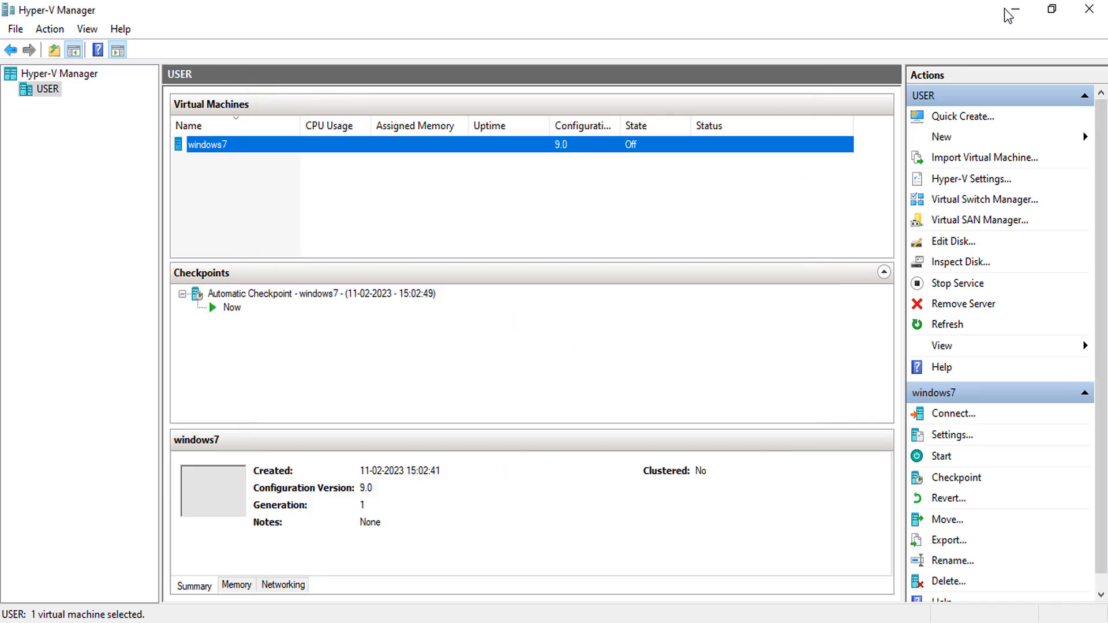
key("shift+F10")
key("Down")
key("Down")
key("Down")
key("Down")
key("Down")
key("Down")
key("Down")
key("Down")
key("Down")
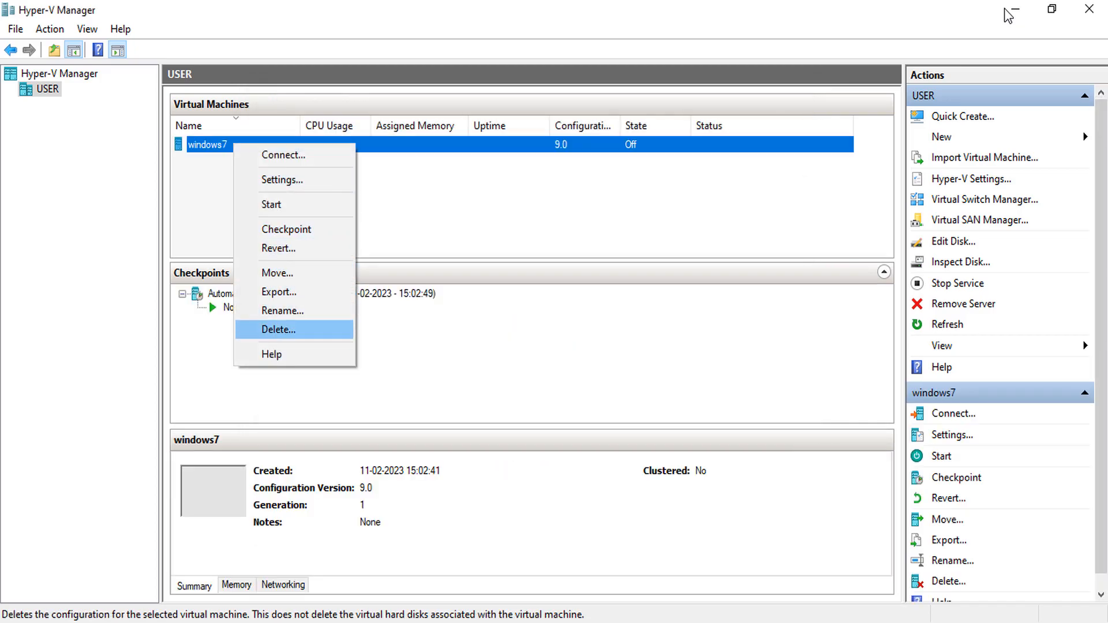
key("Return")
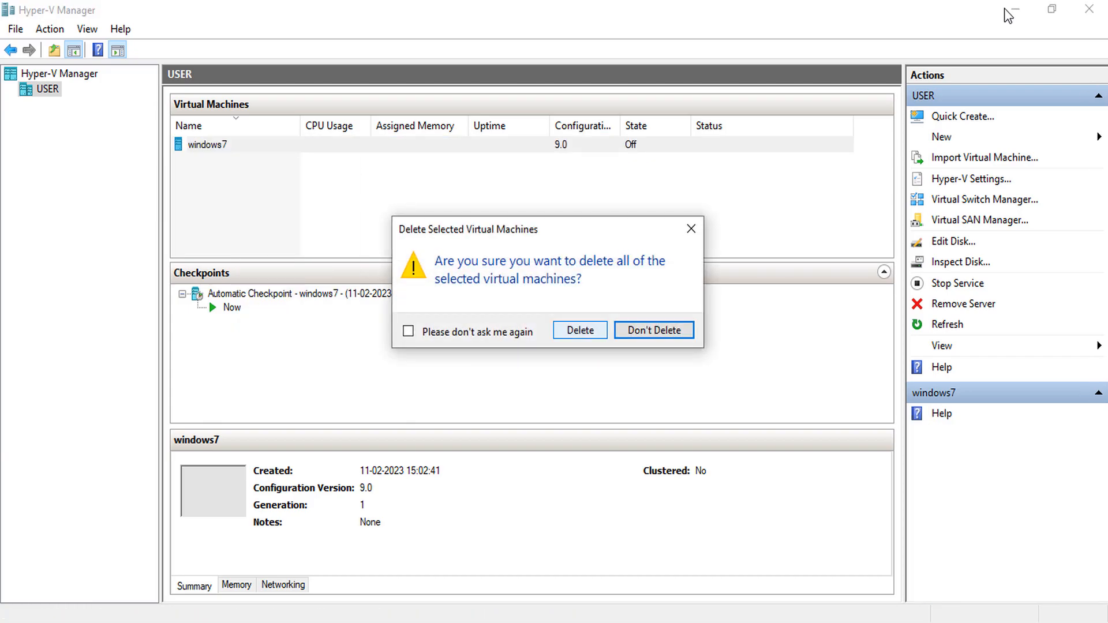
key("Left")
key("Return")
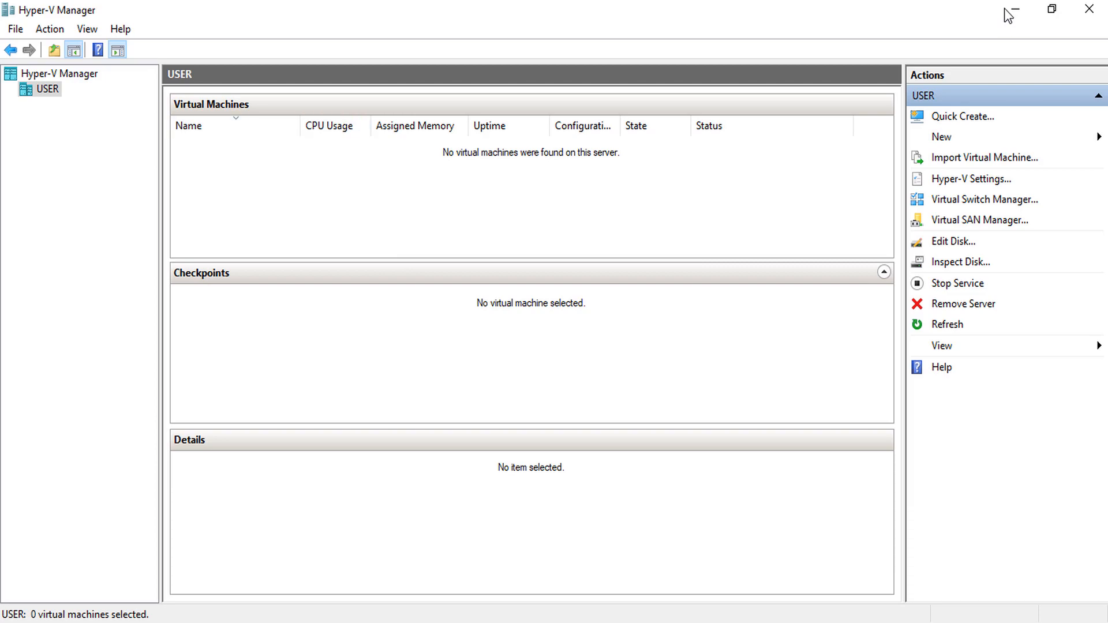
Start a new virtual machine import on the USER server and advance to the Locate Folder page
key("alt+a")
key("Down")
key("Down")
key("Down")
key("Up")
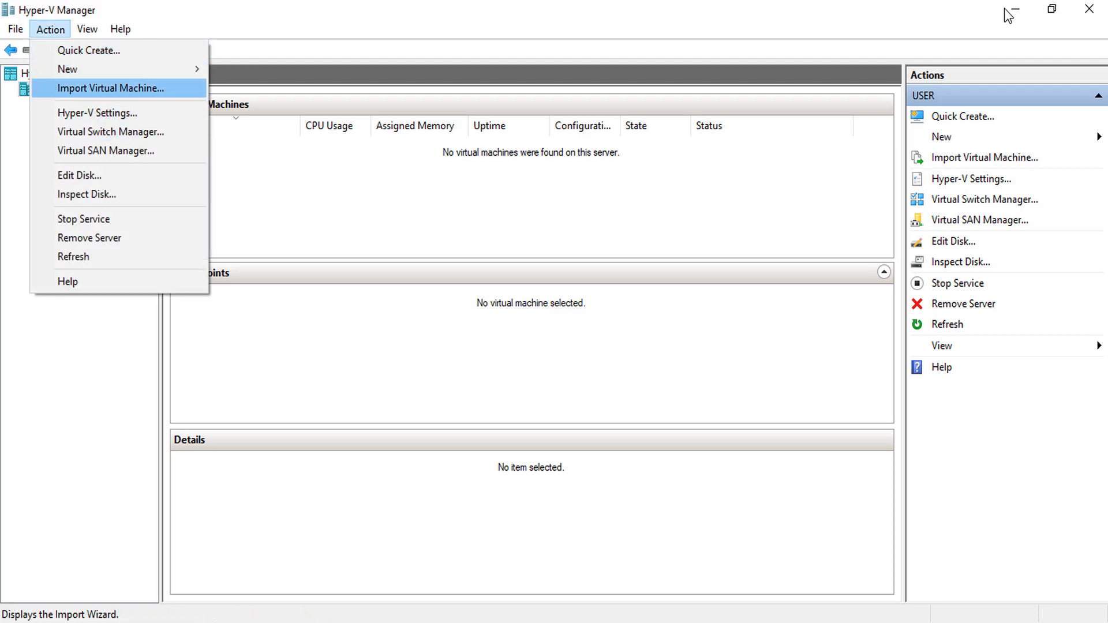
key("Return")
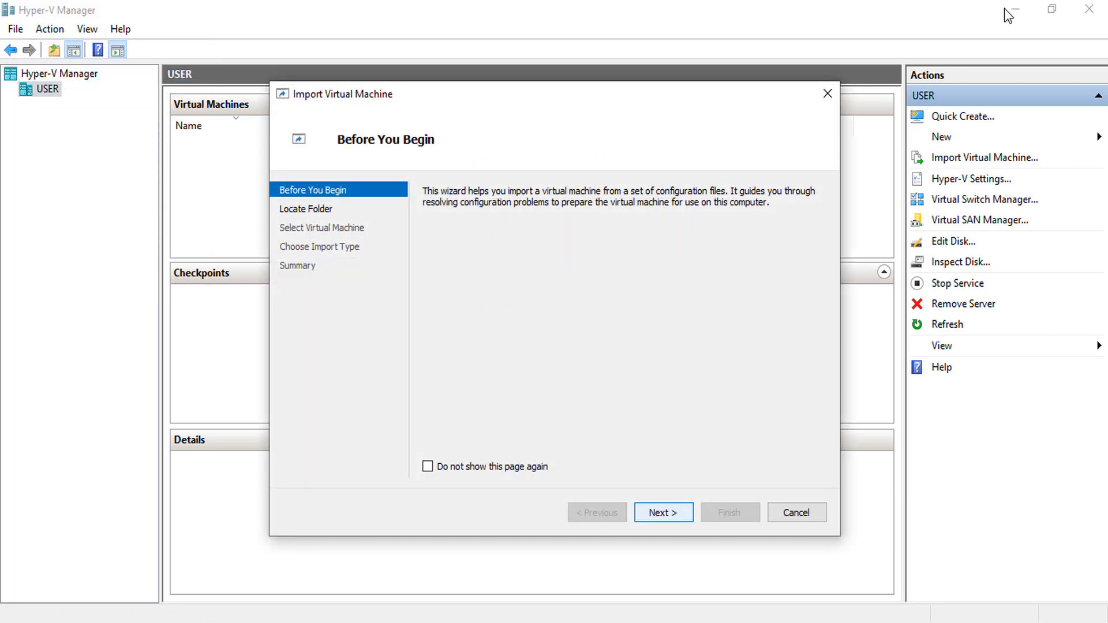
key("Return")
Choose D:\VM\Export Windows 7\Windows 7 as the source folder, and continue with the Windows 7 machine to the import type choice
key("Tab")
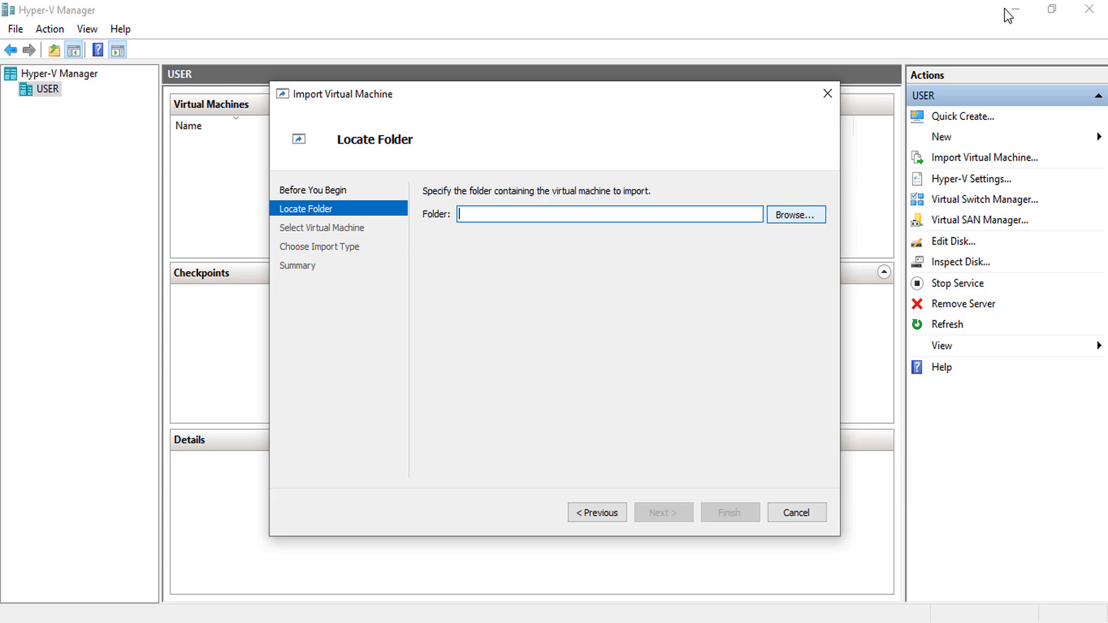
key("Return")
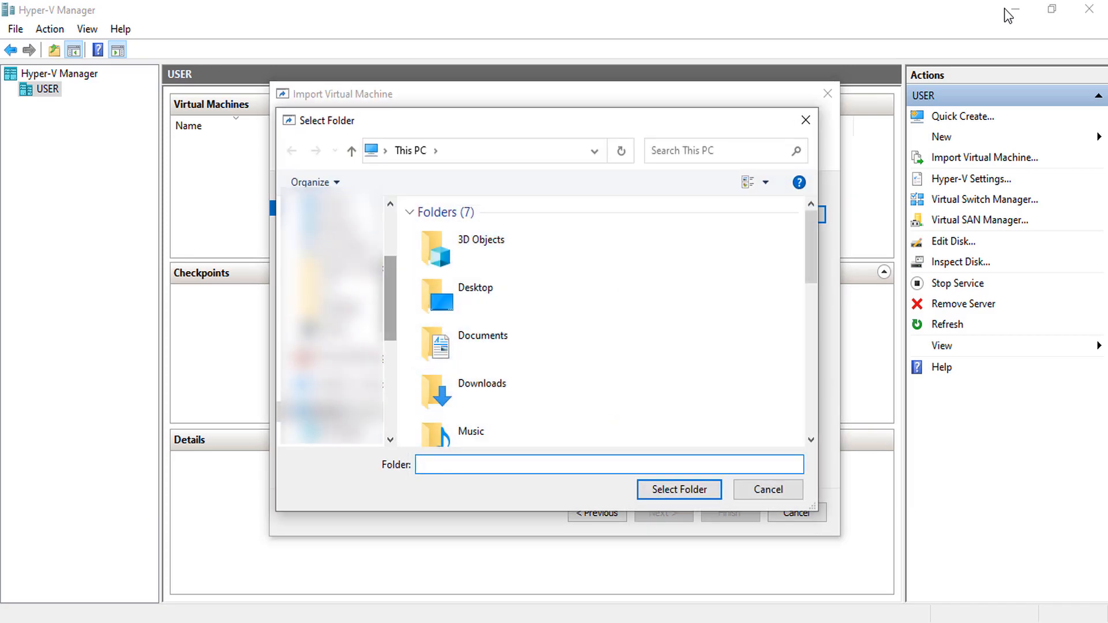
key("Down")
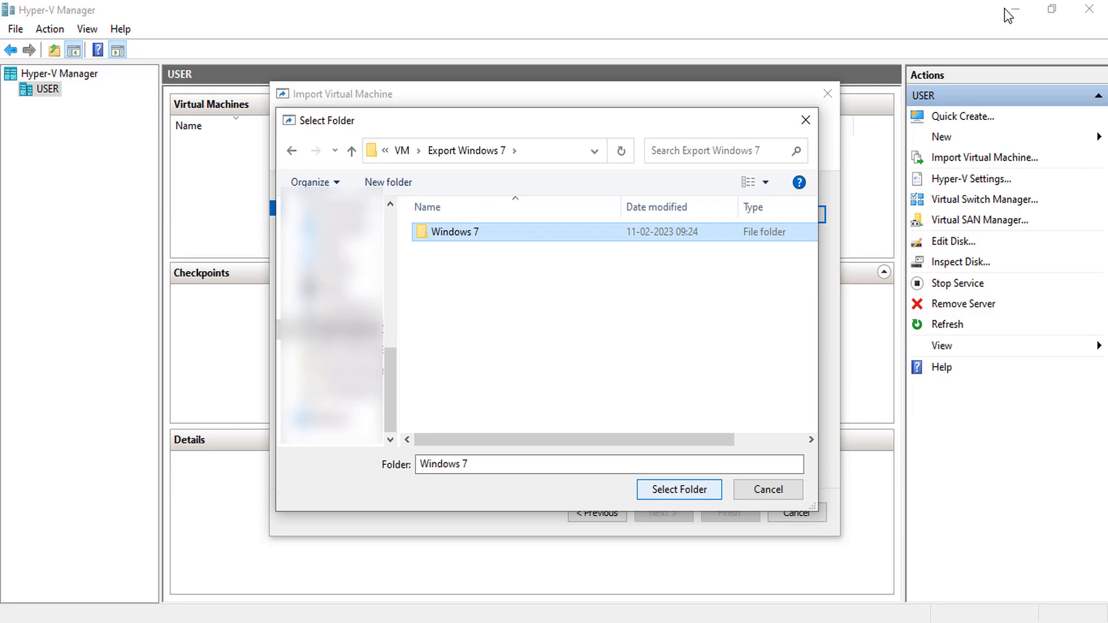
key("Return")
key("Return")
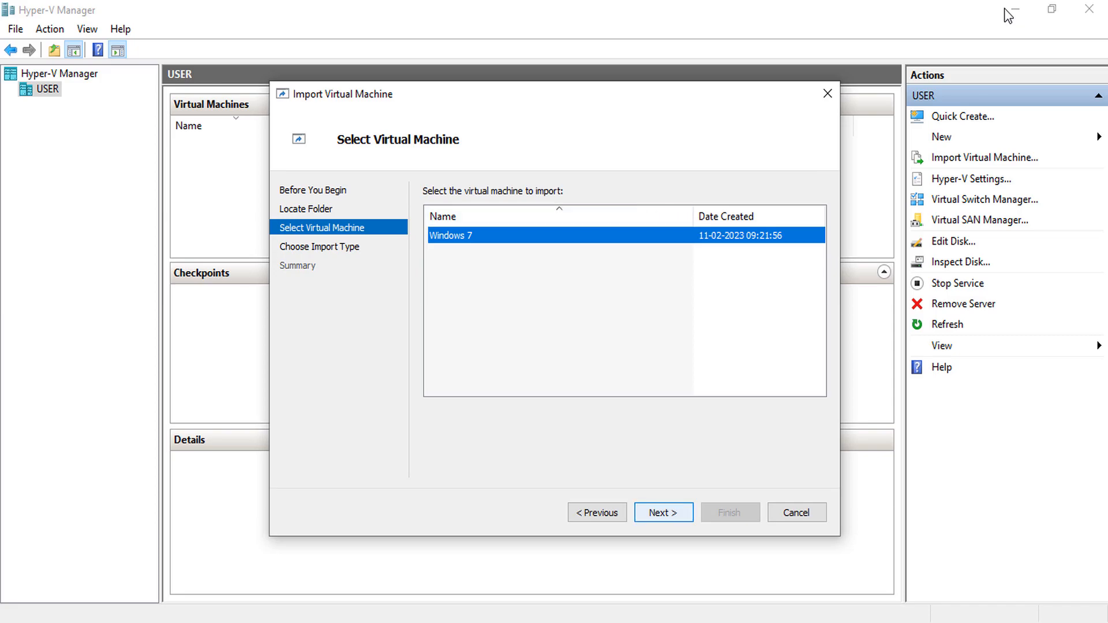
key("Return")
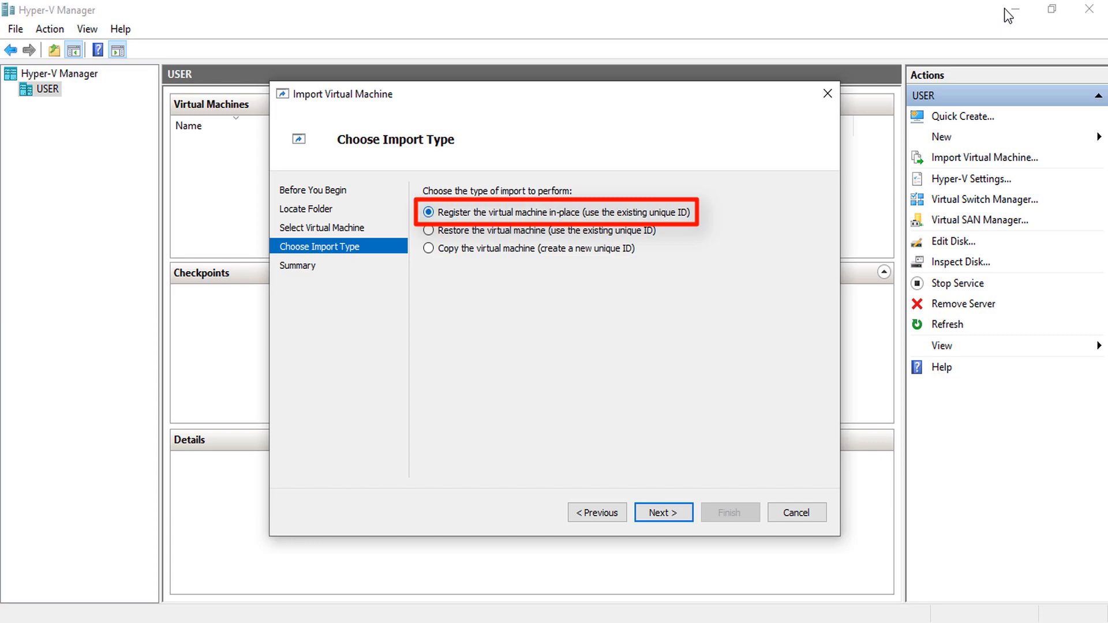
Review the import summary for in-place registration, and return to the import type choice
key("Return")
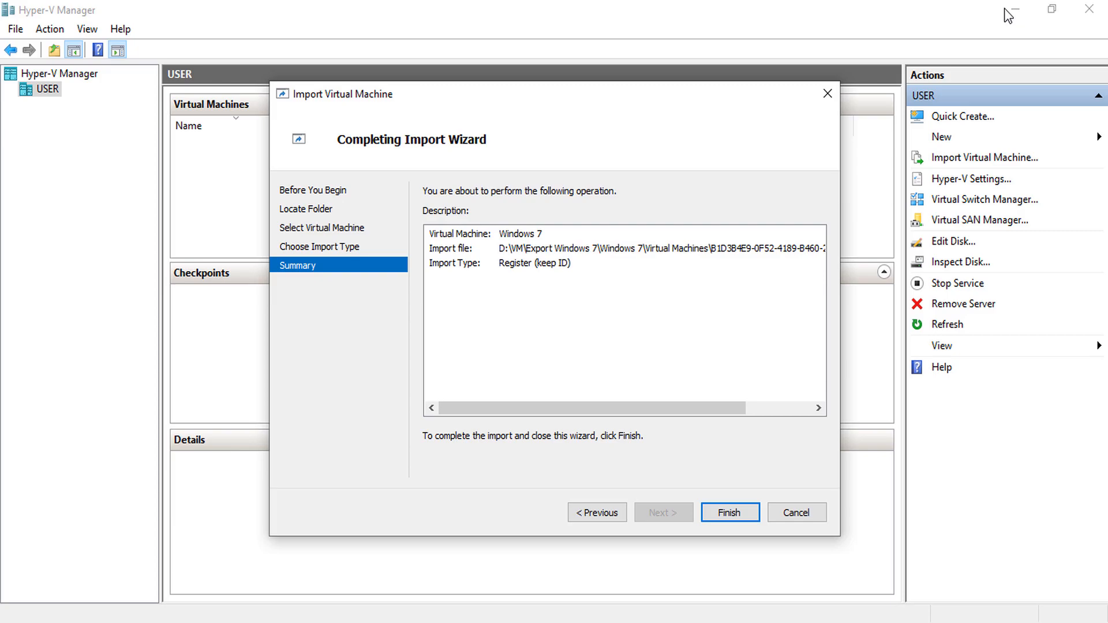
key("shift+Tab")
key("Return")
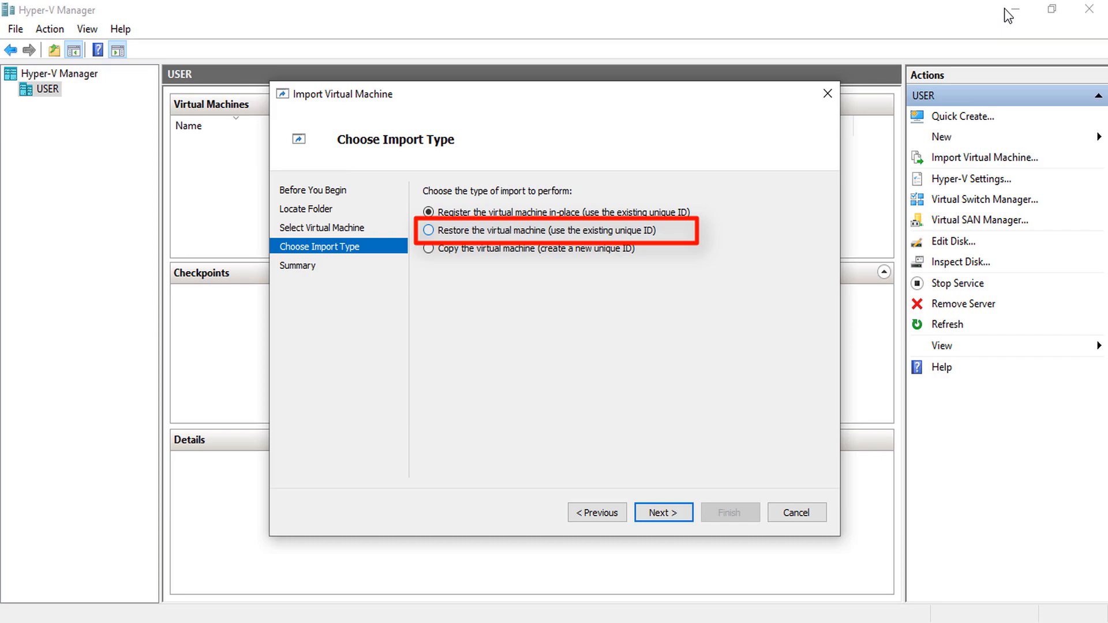
Choose the restore import type, enable storing the machine in a different location, and advance to the summary with the proposed folders
key("Down")
key("Return")
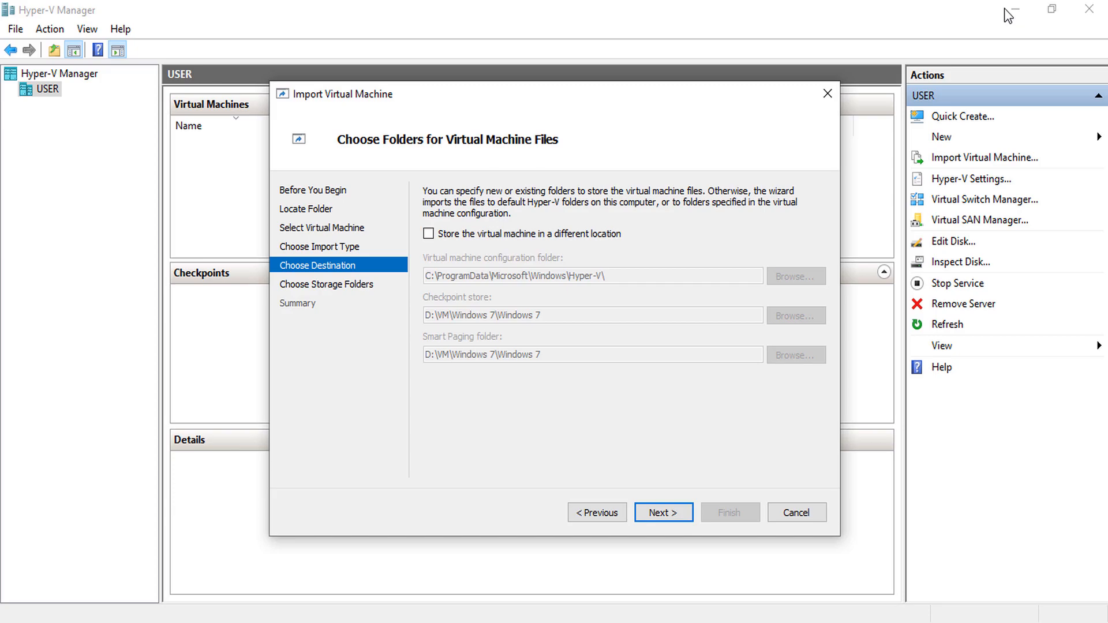
key("space")
key("Tab")
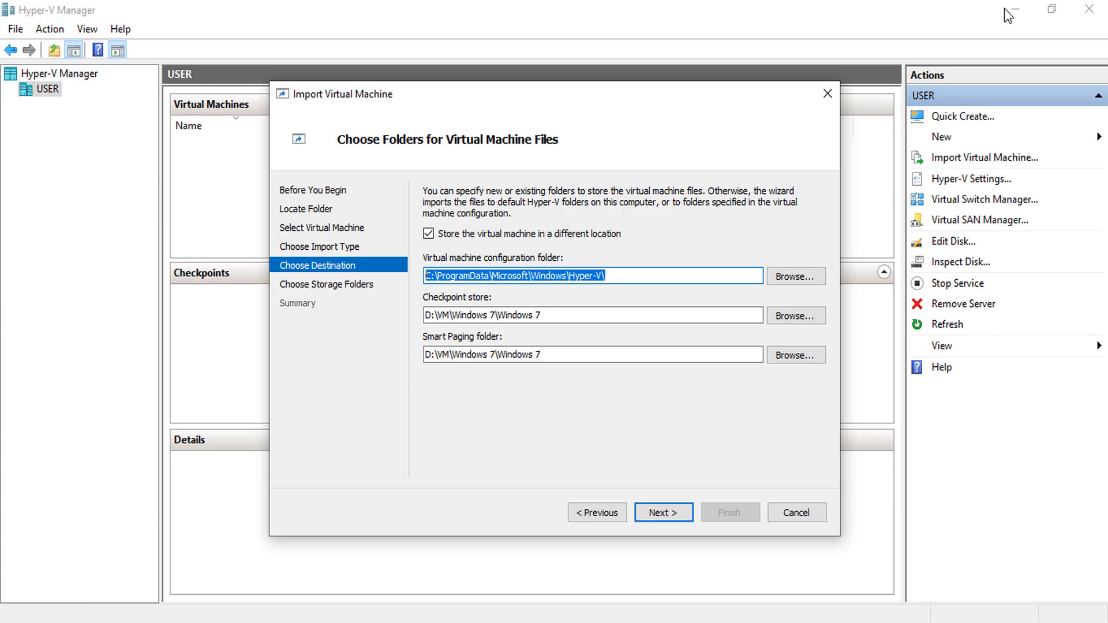
key("Tab")
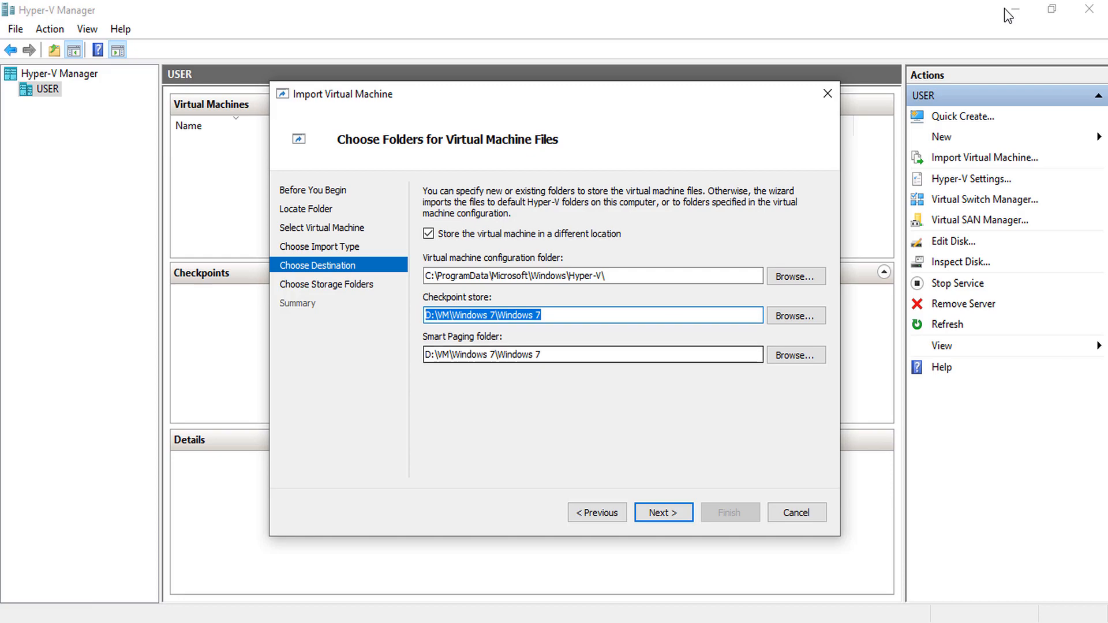
key("Tab")
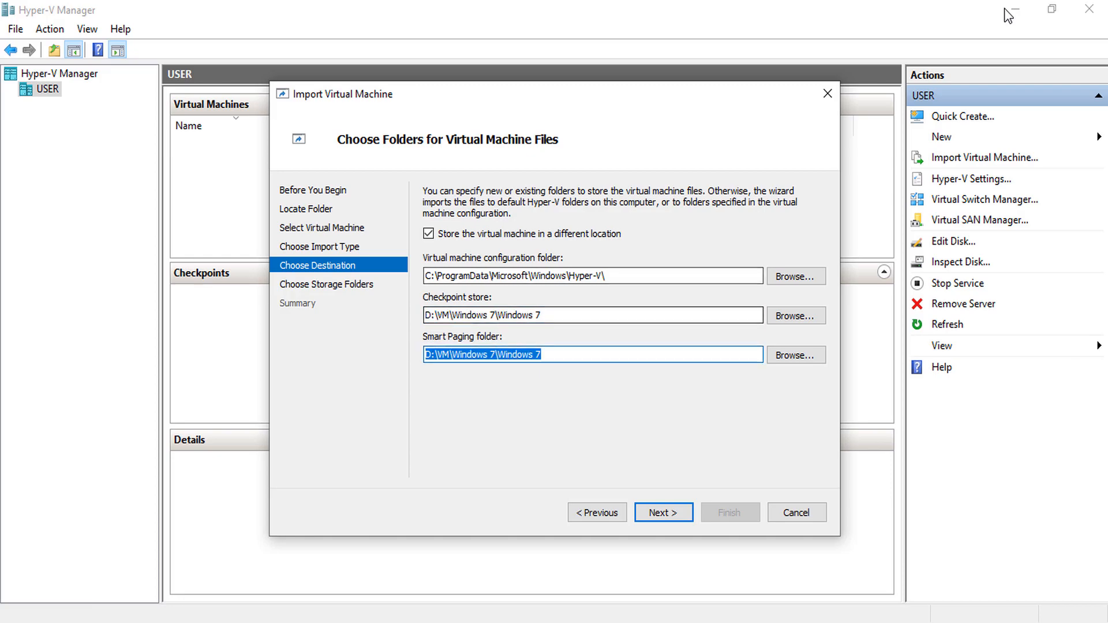
key("Return")
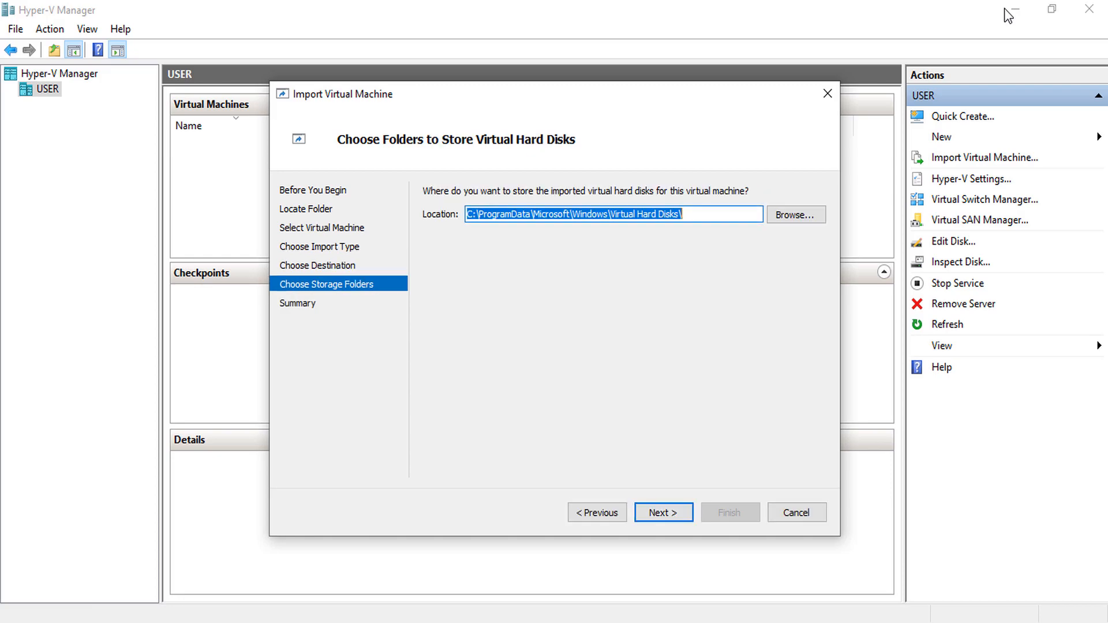
key("Return")
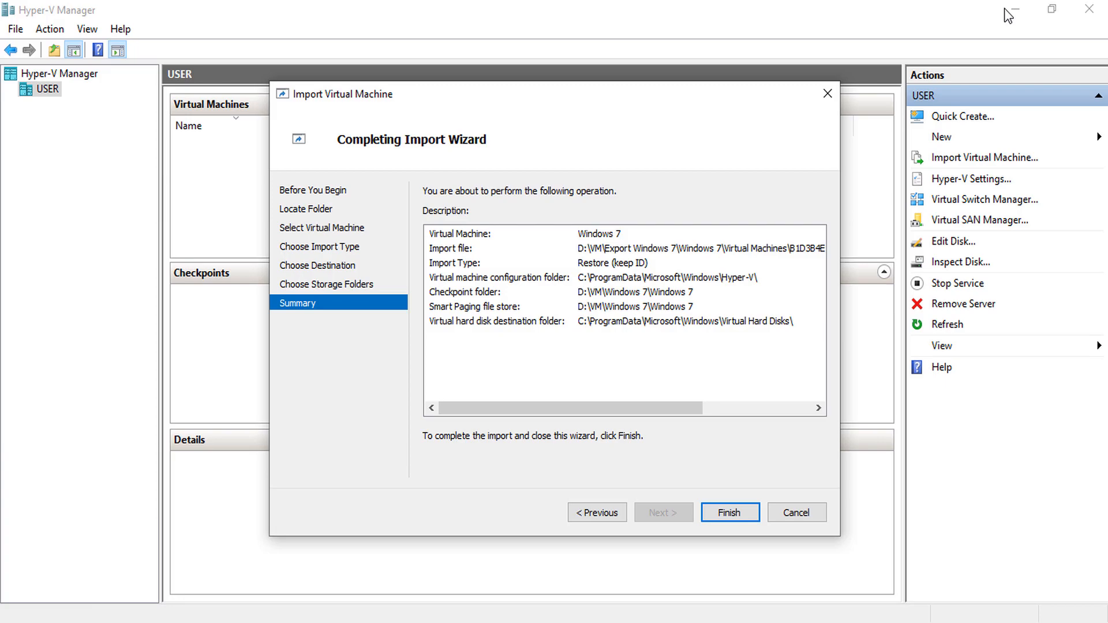
Go back to the import type choice, select copying the virtual machine with a new unique ID, and continue to the destination folders
key("shift+Tab")
key("space")
key("space")
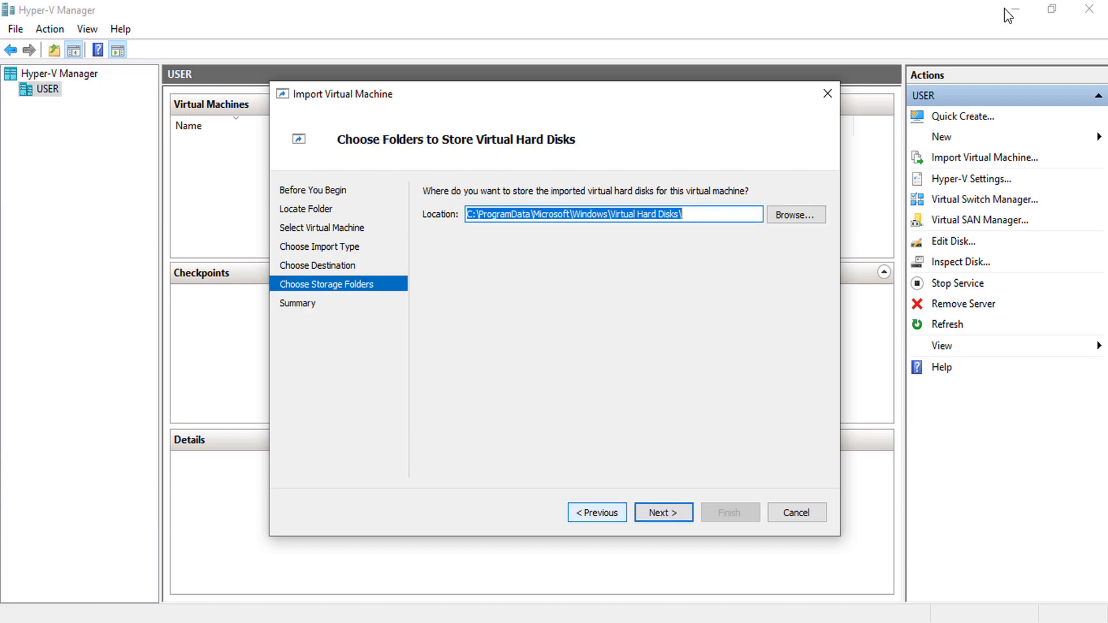
key("space")
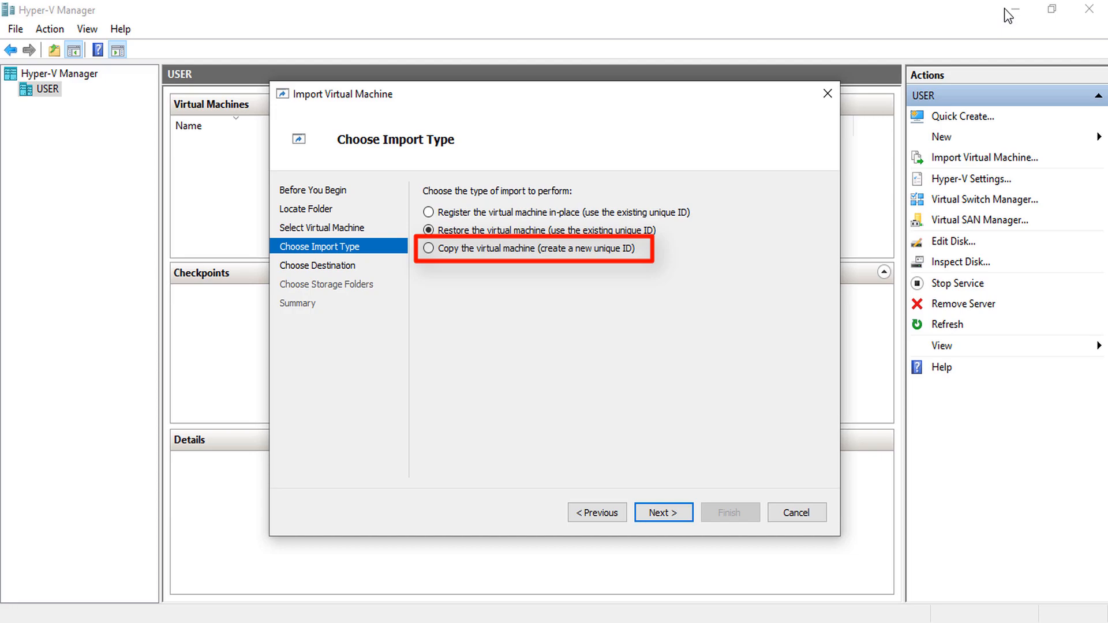
key("Down")
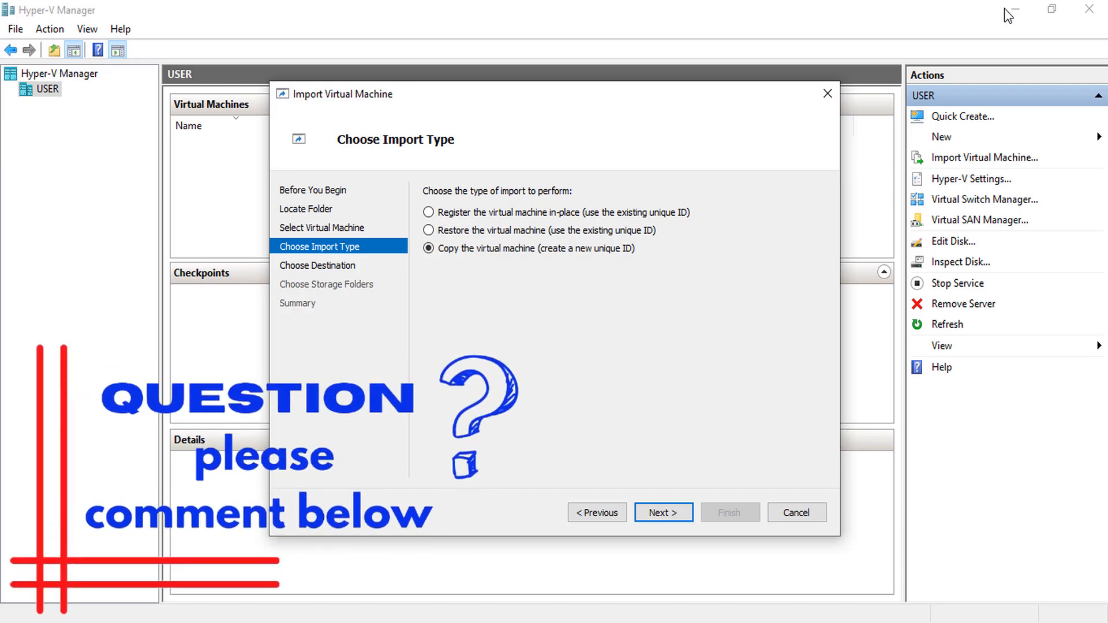
key("Return")
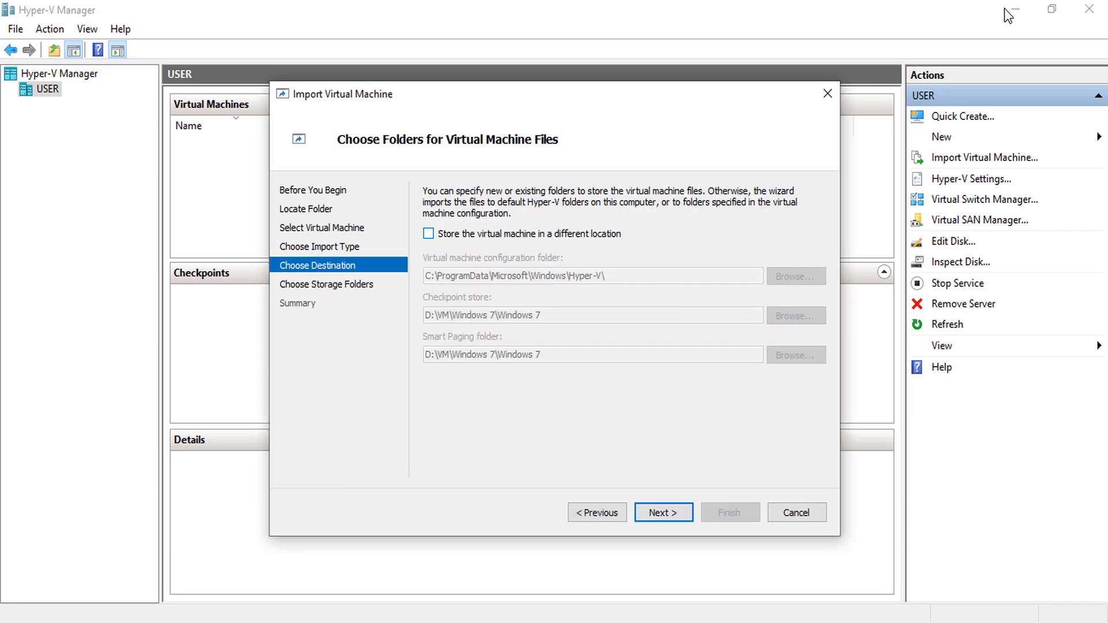
Enable storing the virtual machine in a different location, and set its configuration folder to a new folder, D:\VM\Import VM
key("space")
key("Tab")
key("Tab")
key("space")
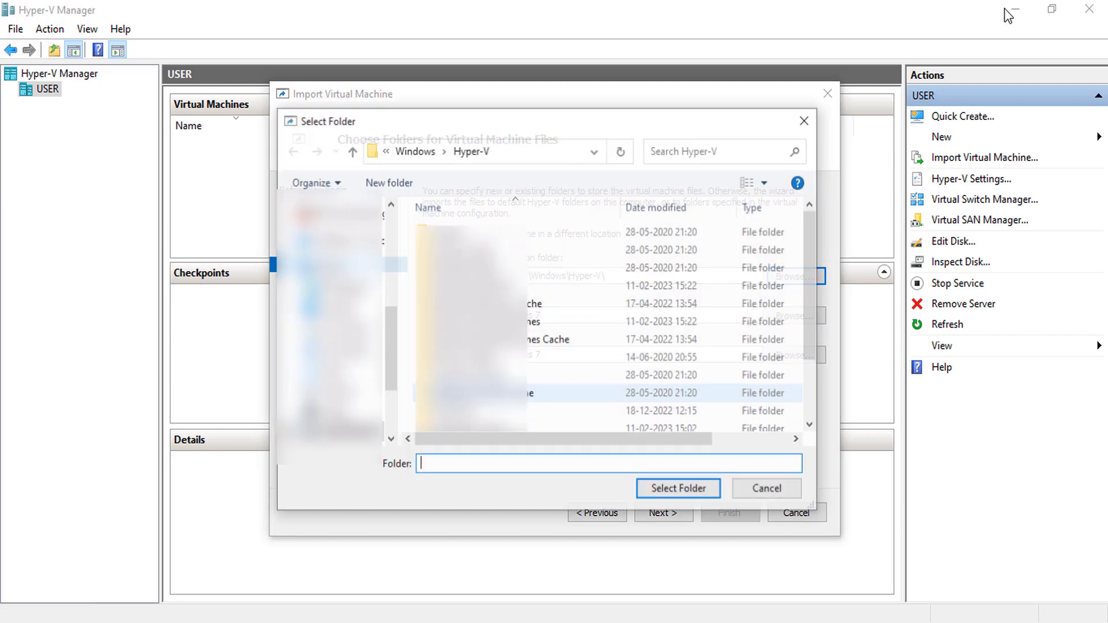
left_click(387, 330)
double_click(439, 285)
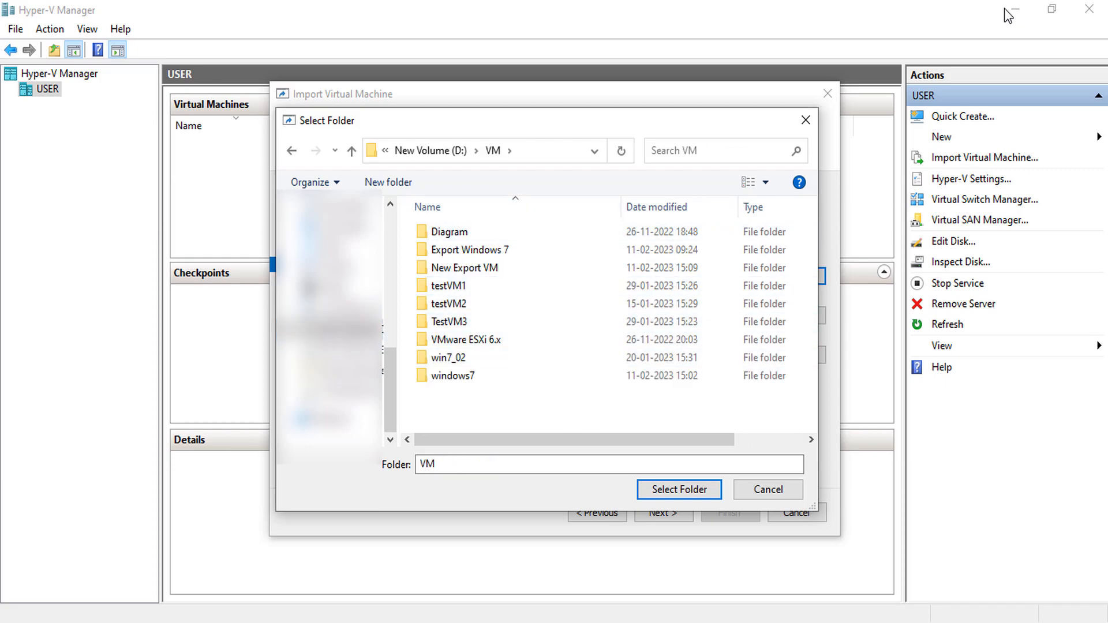
key("ctrl+shift+n")
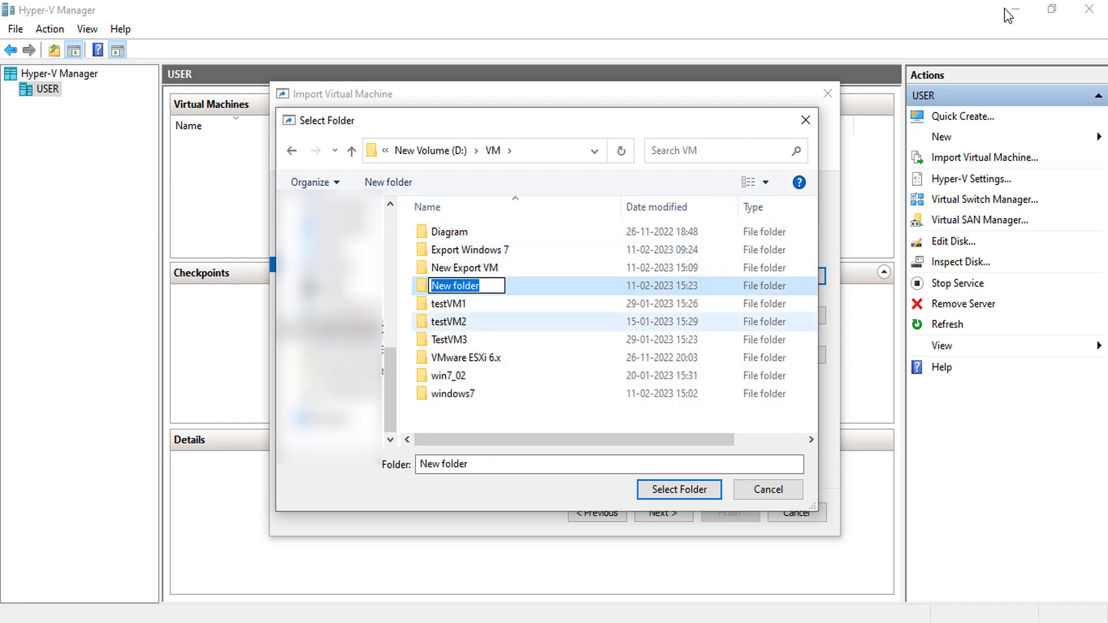
type("Import VM")
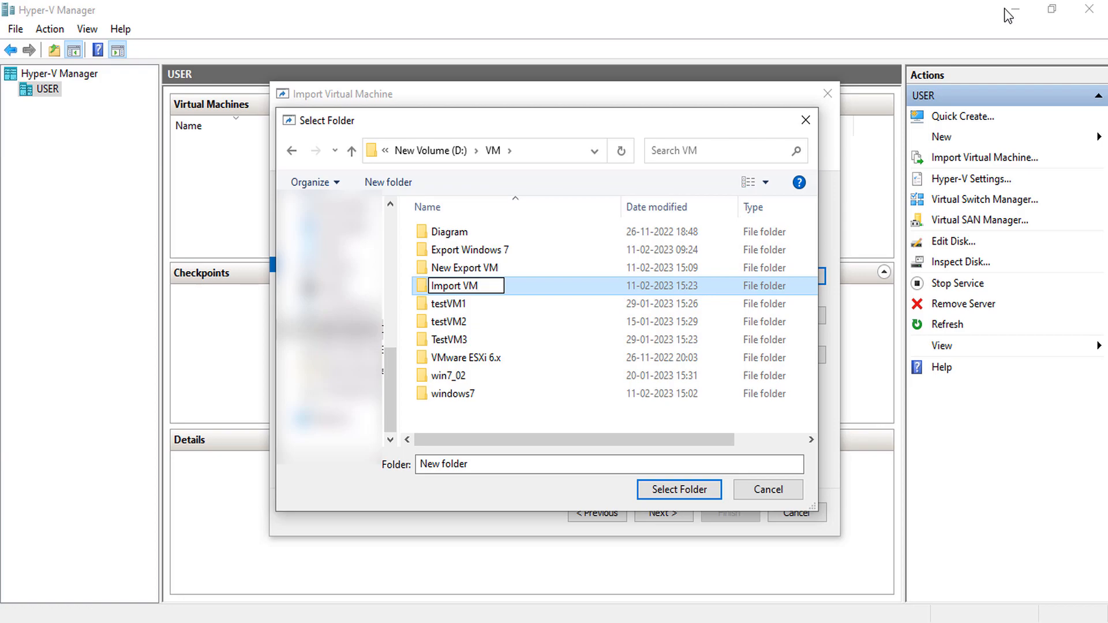
key("Return")
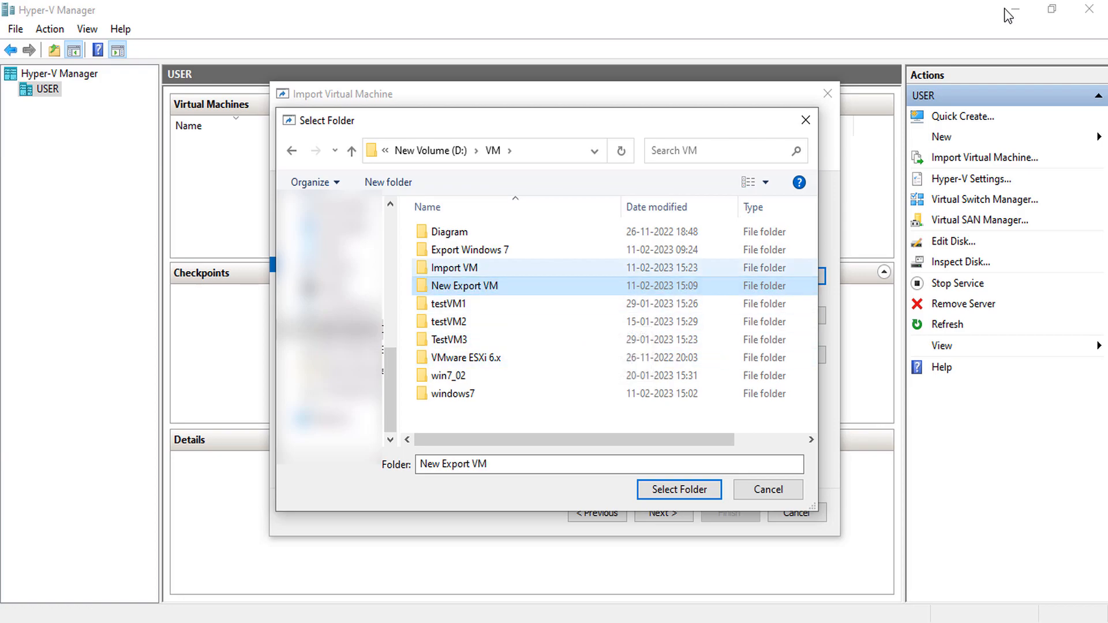
key("Return")
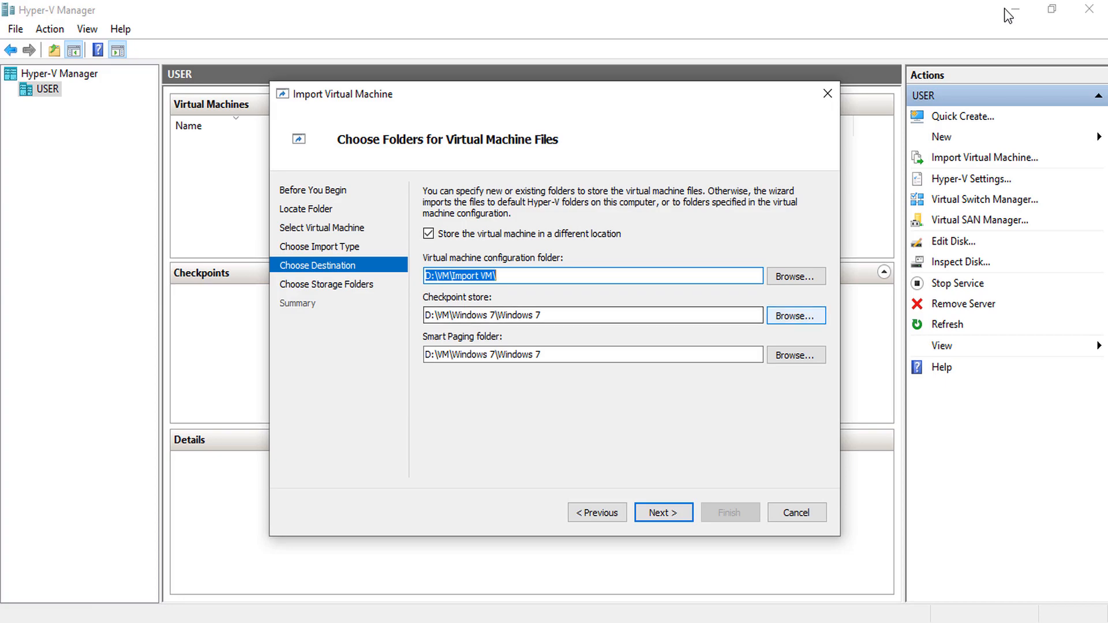
Set the checkpoint store to the D:\VM\Import VM folder
key("Tab")
key("Return")
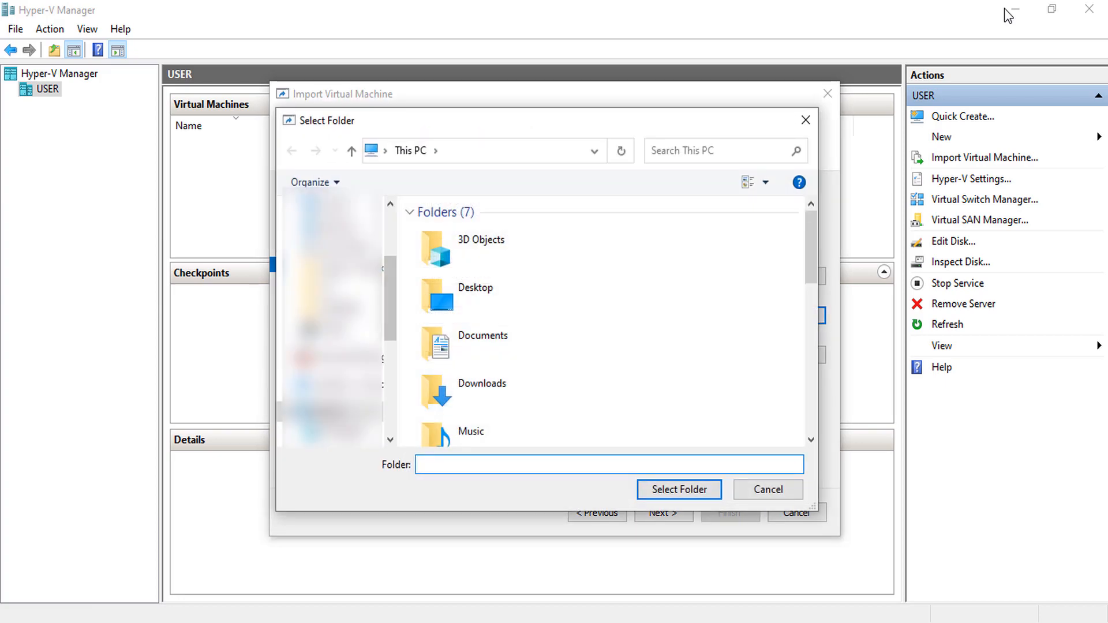
key("shift+Tab")
key("Down")
key("shift+Tab")
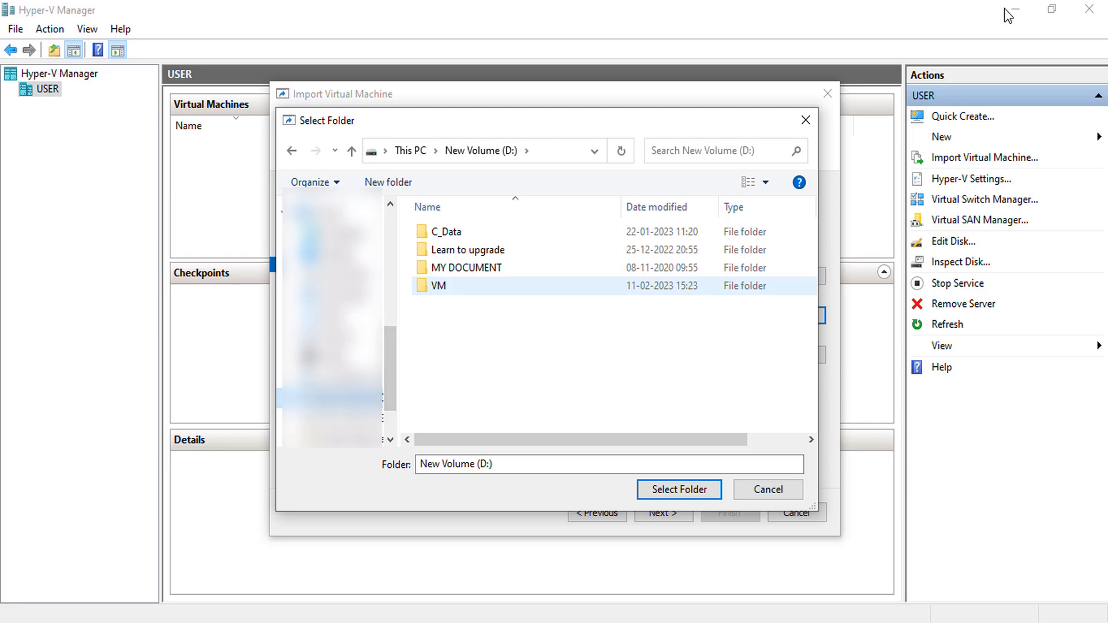
key("Return")
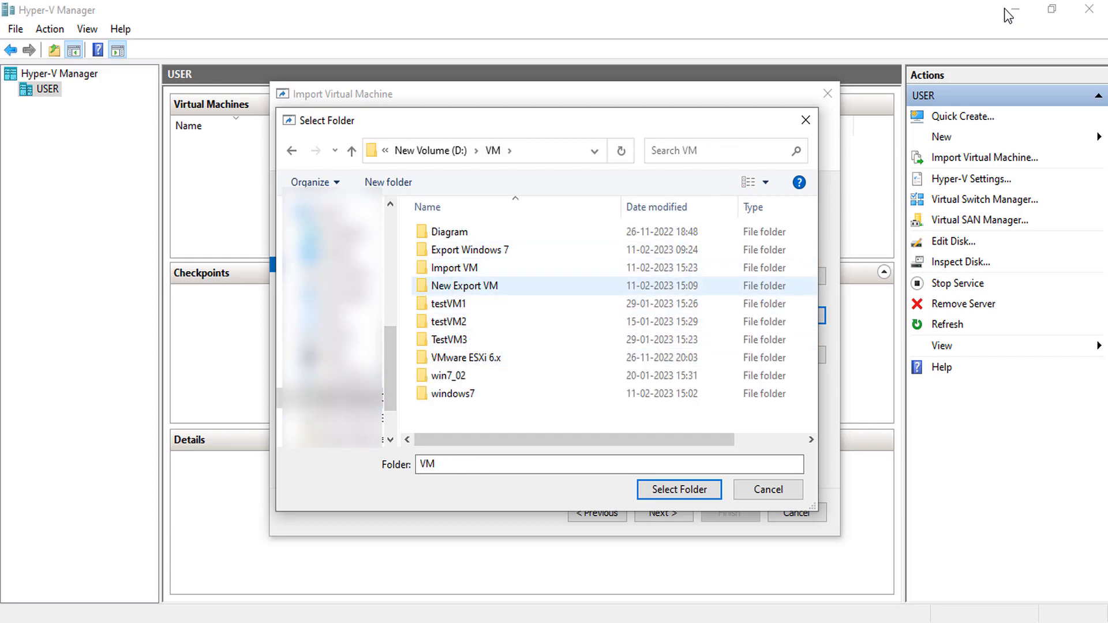
key("Down")
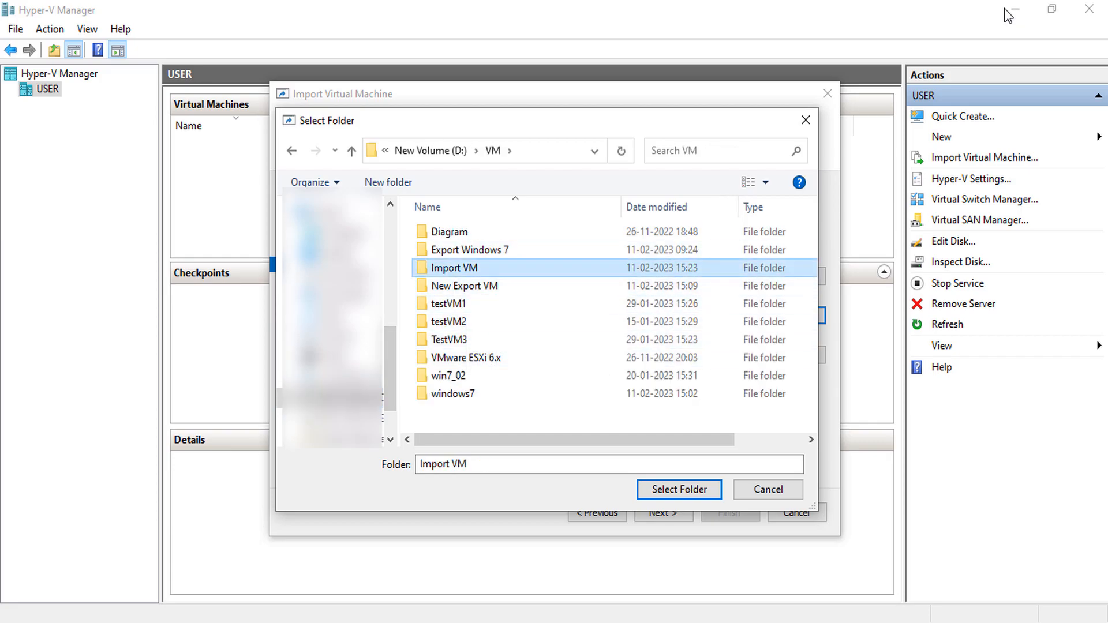
key("Return")
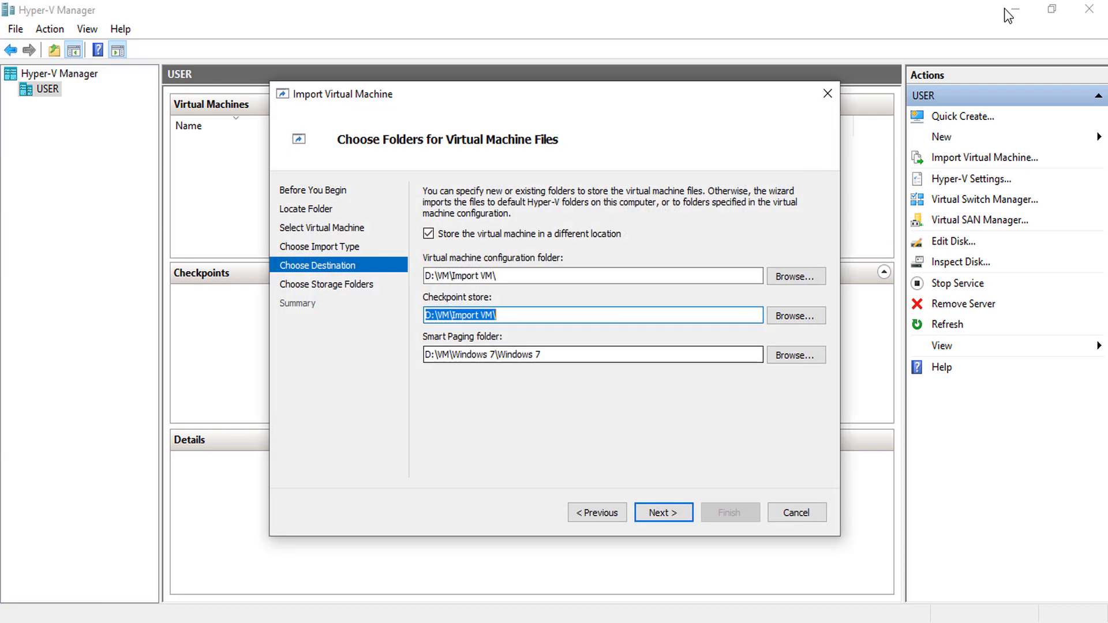
Set the Smart Paging folder to D:\VM\Import VM and continue to the virtual hard disk storage folder
key("Tab")
key("Tab")
key("Tab")
key("Return")
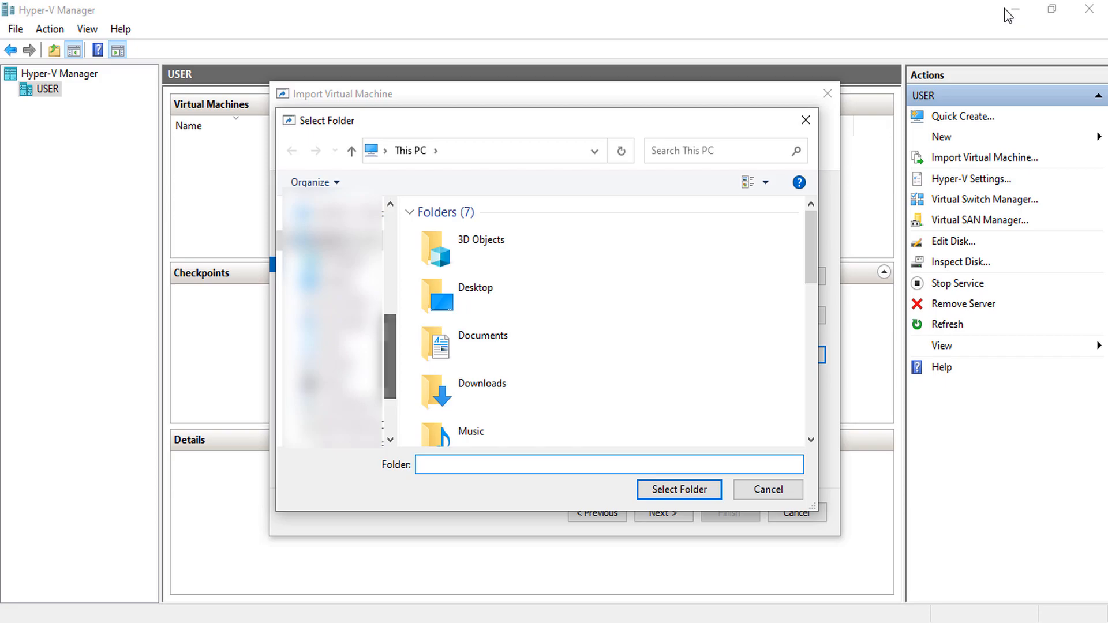
key("Down")
key("Tab")
key("v")
key("Return")
key("i")
key("Return")
key("Return")
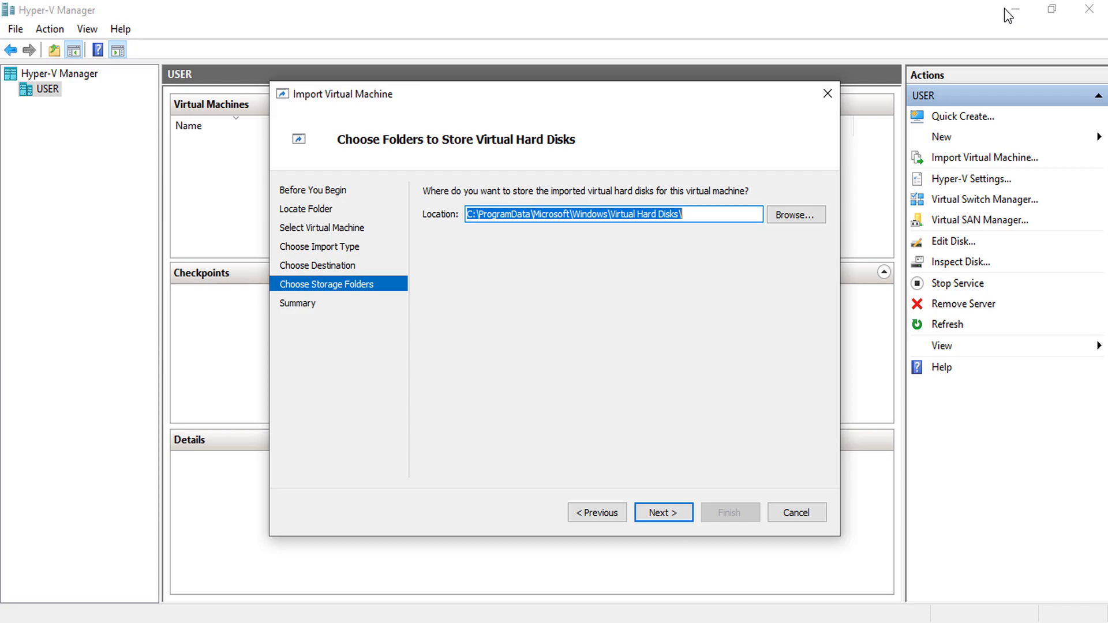
Set the storage location for the imported virtual hard disks to D:\VM\Import VM and continue to the summary
key("Tab")
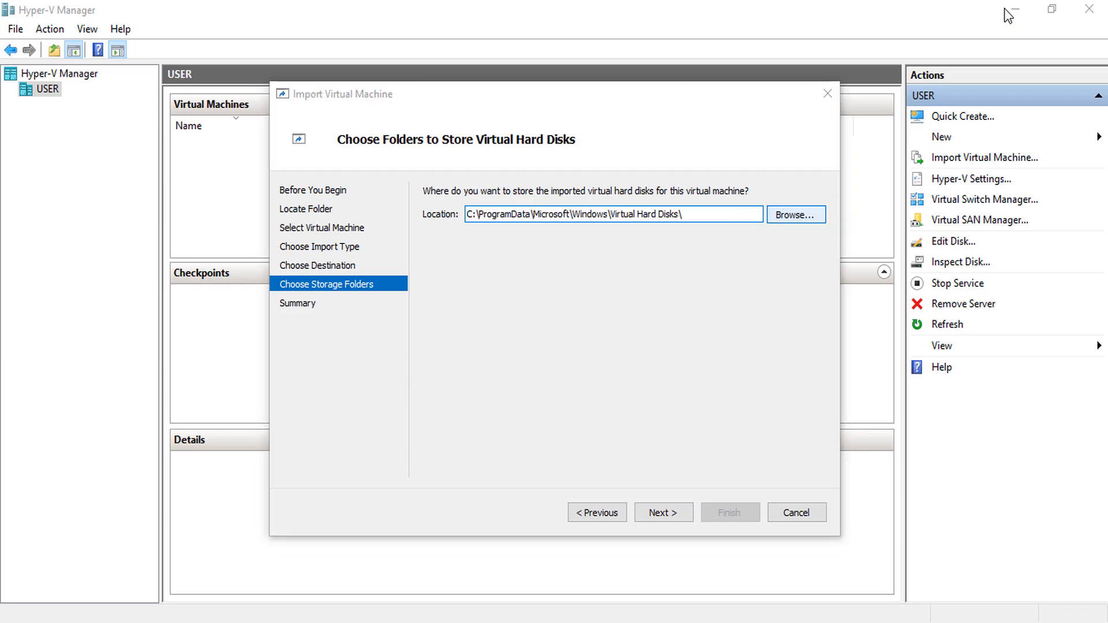
key("Return")
key("shift+Tab")
key("shift+Tab")
key("Down")
key("Down")
key("Down")
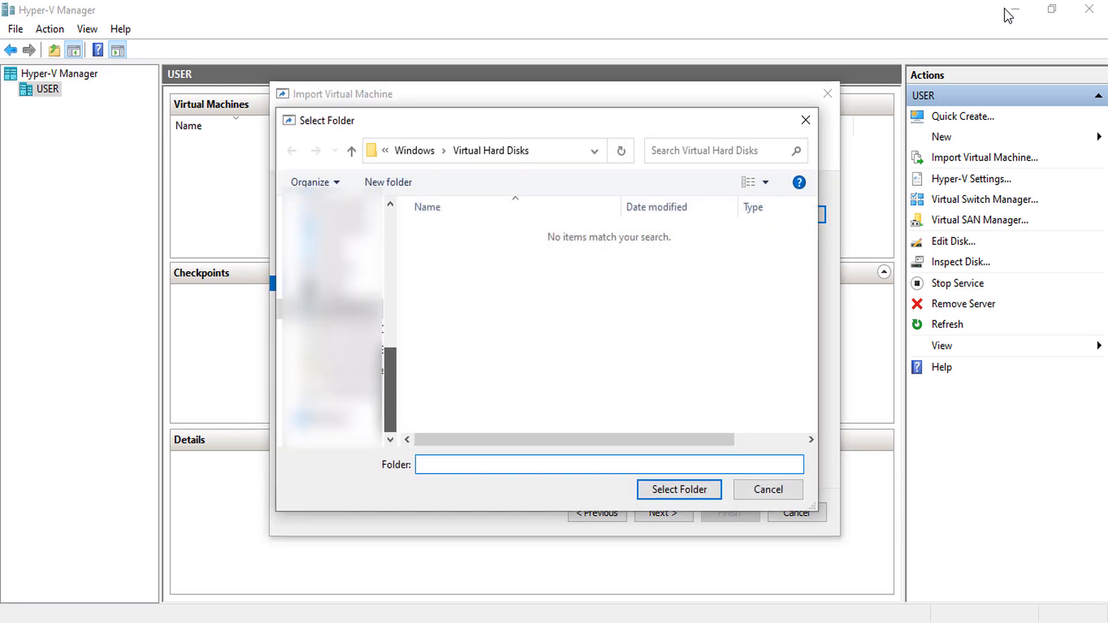
key("Tab")
key("End")
key("Return")
key("Down")
key("Up")
key("Up")
key("Down")
key("Up")
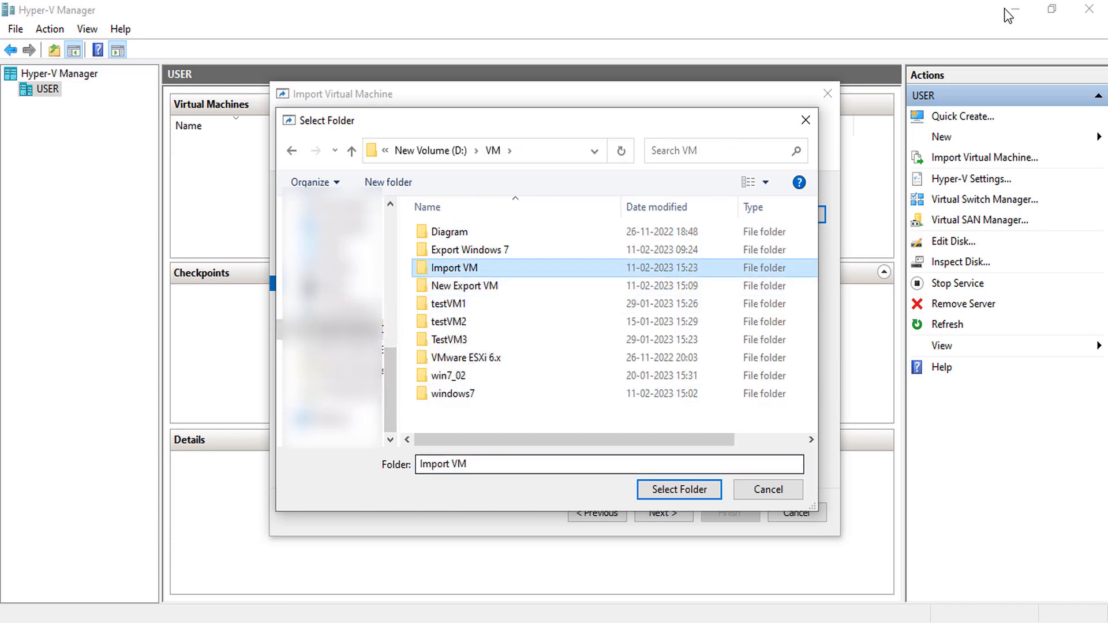
key("Return")
key("Tab")
key("Return")
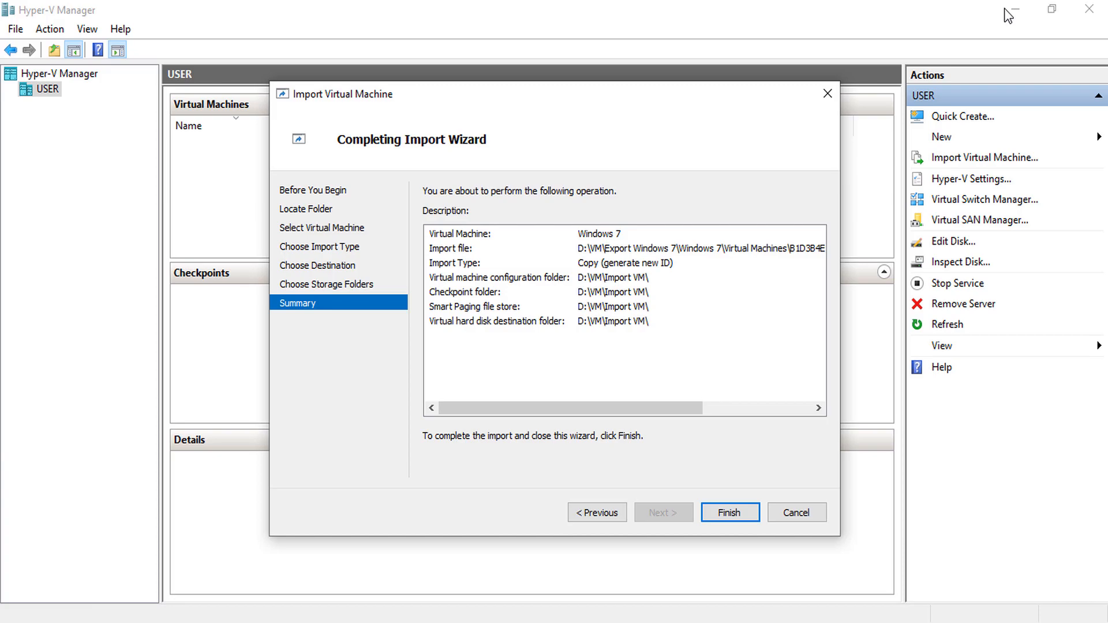
Review the summary entries from the import file to the virtual hard disk destination folder, and complete the import
key("Down")
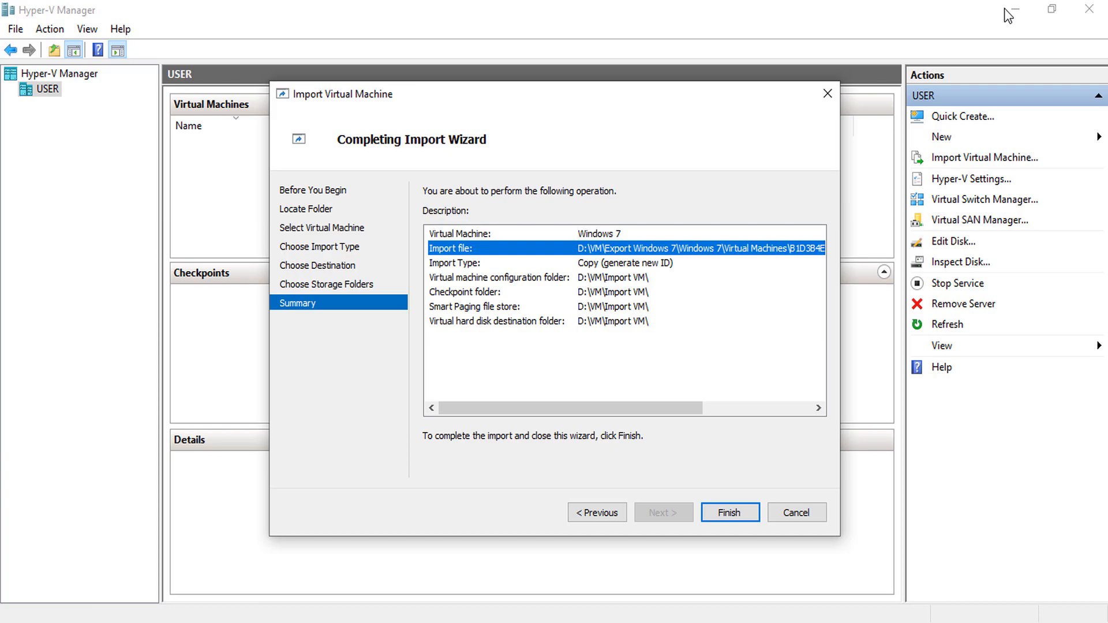
key("Down")
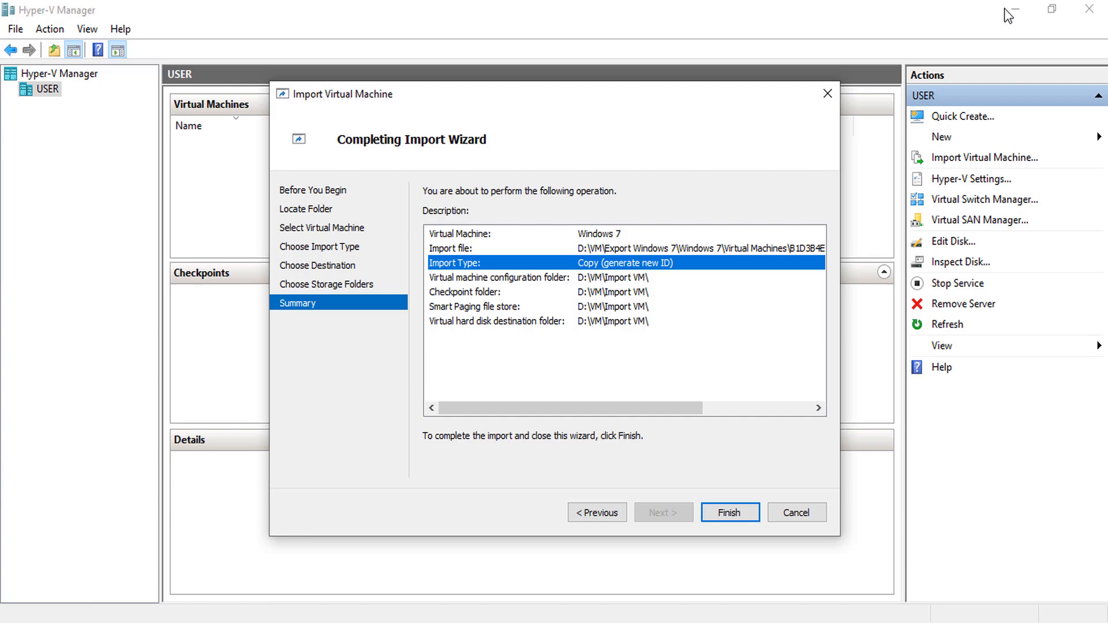
key("Down")
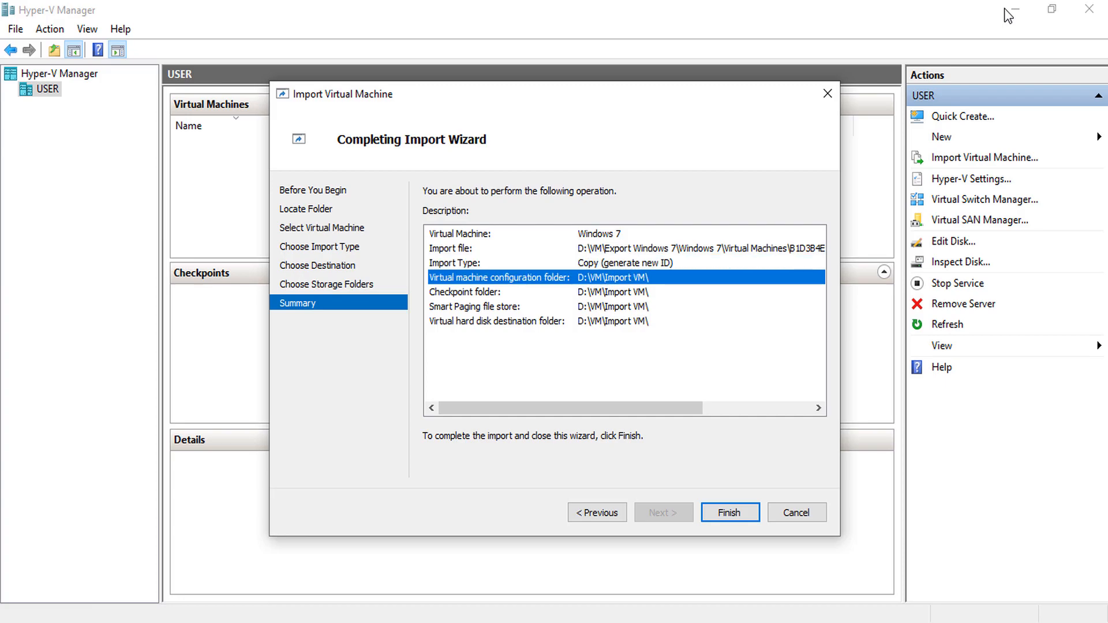
key("Down")
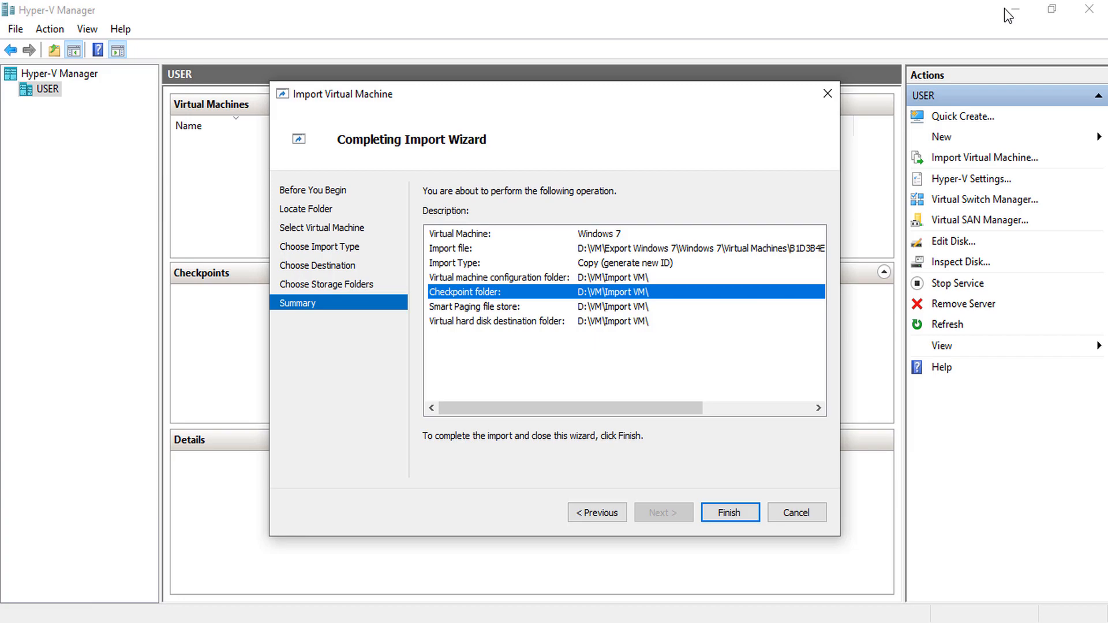
key("Down")
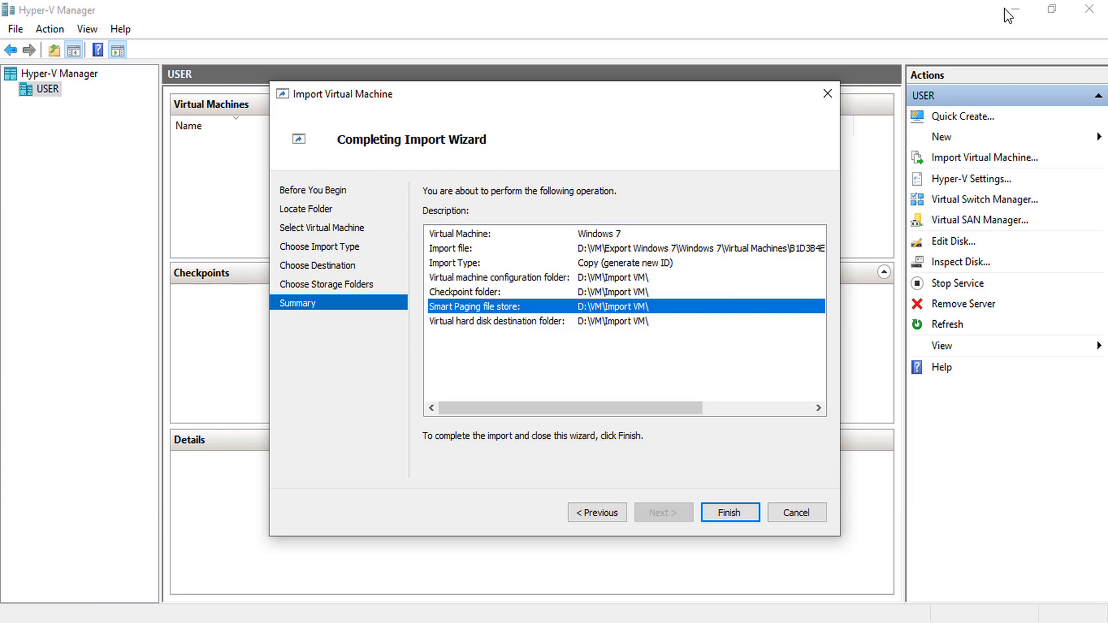
key("Down")
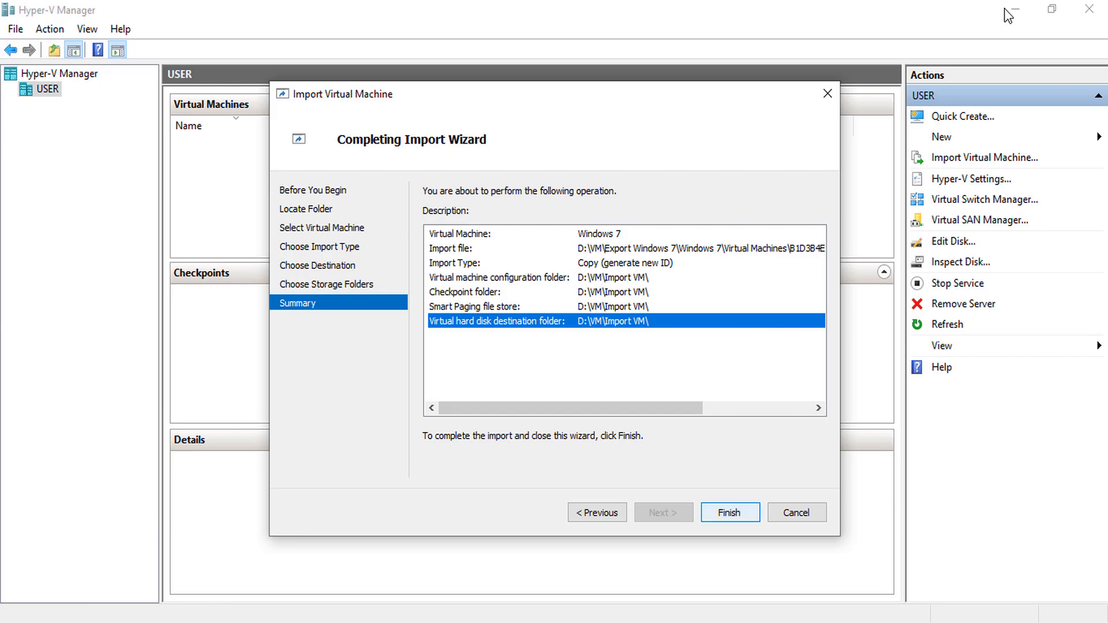
key("Return")
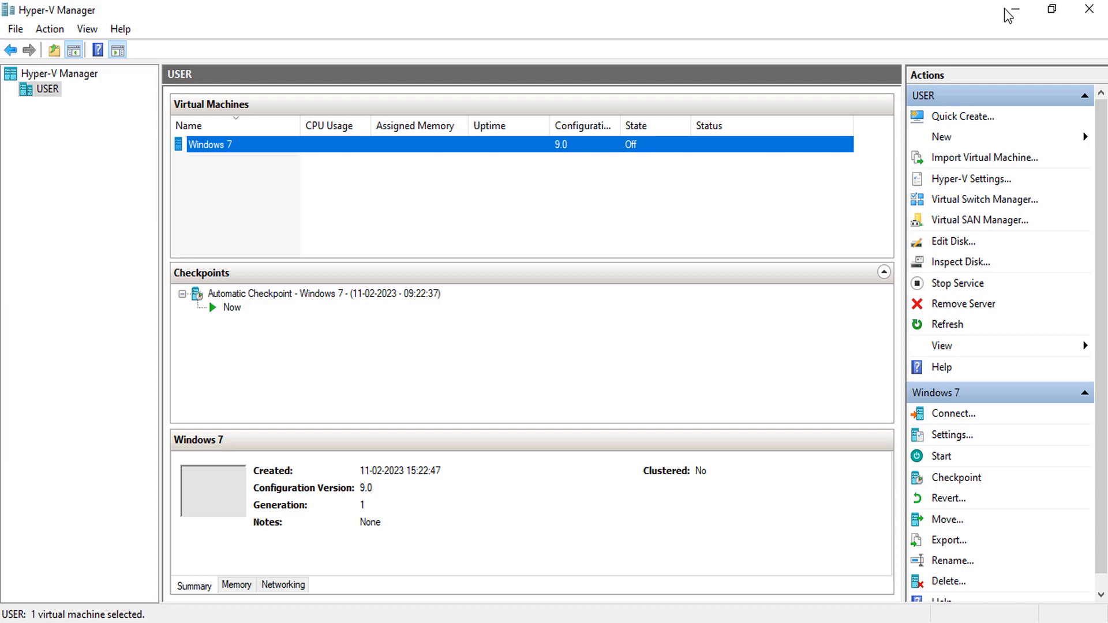
Connect to the imported Windows 7 virtual machine and start it from its last state, signing in to its desktop
key("shift+F10")
key("Down")
key("Escape")
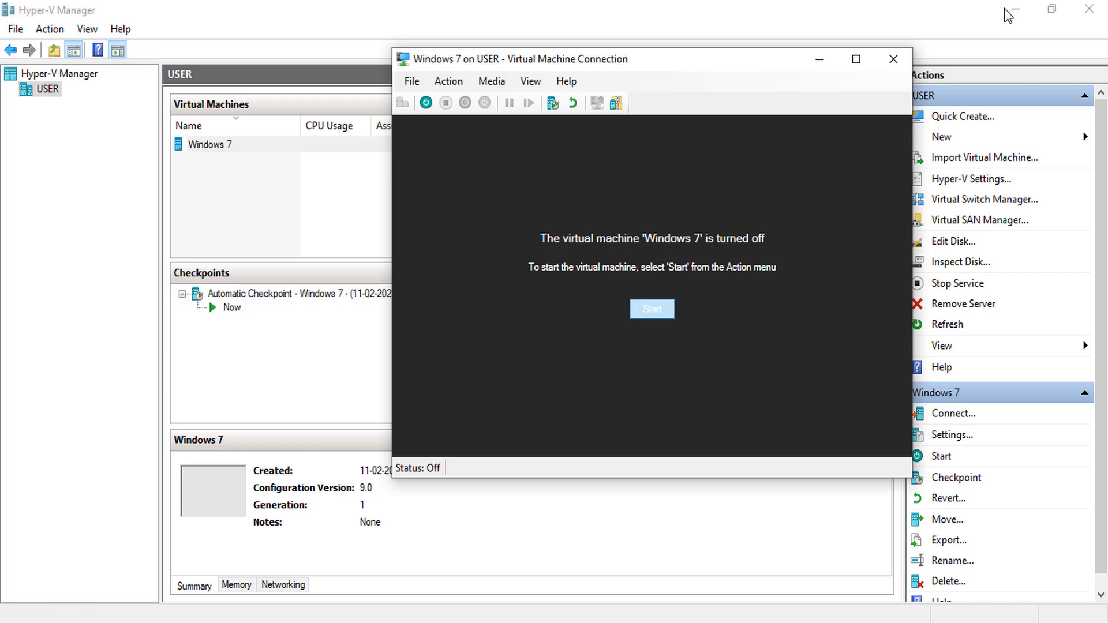
key("Return")
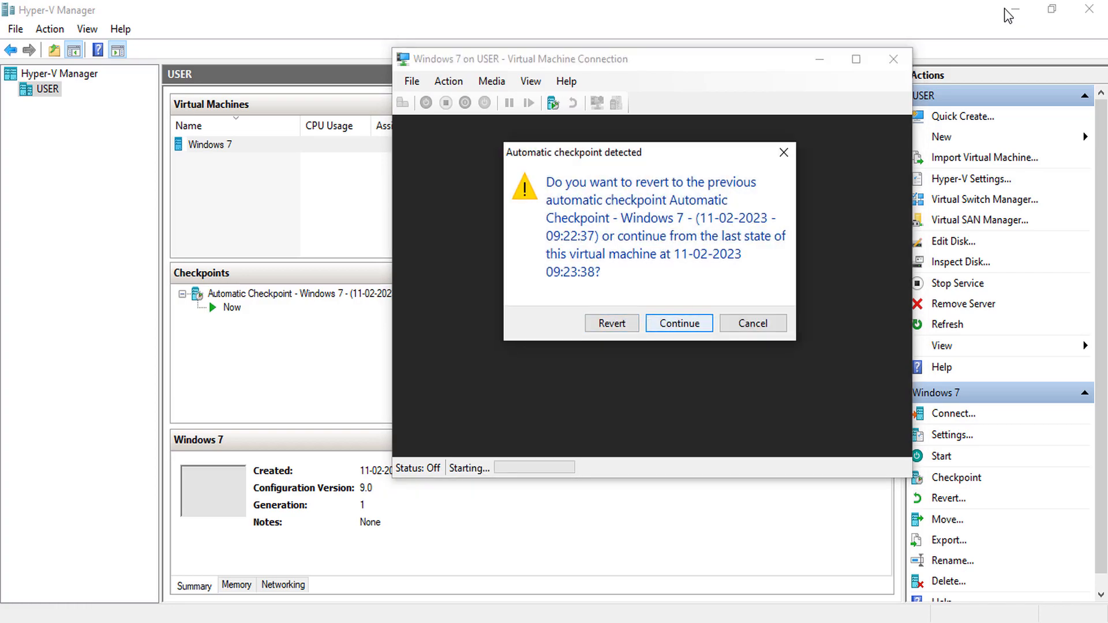
key("Return")
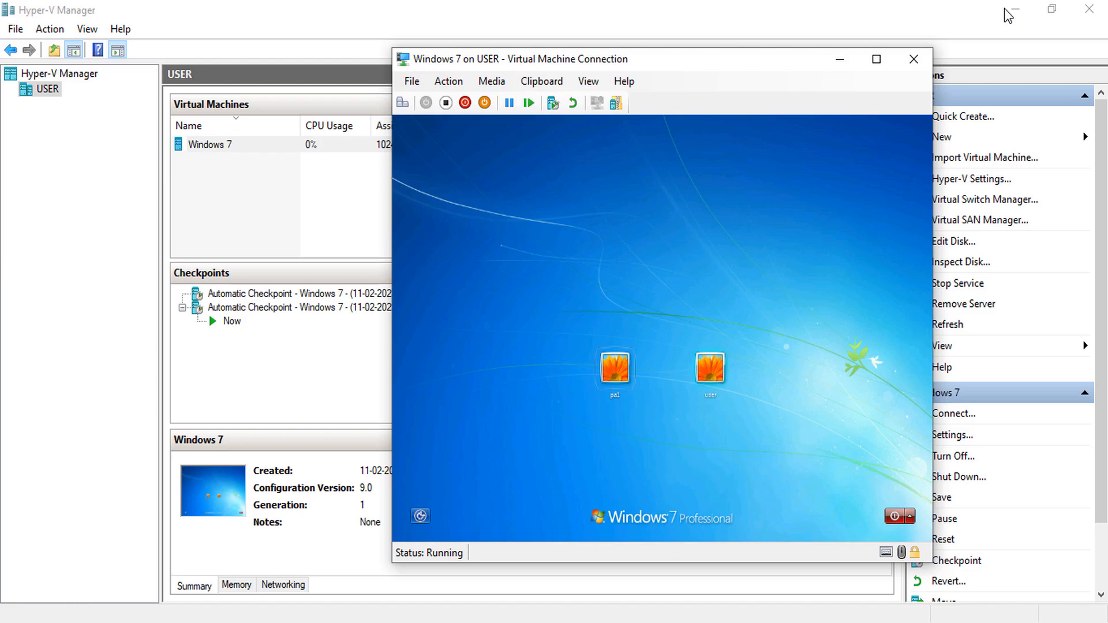
key("Return")
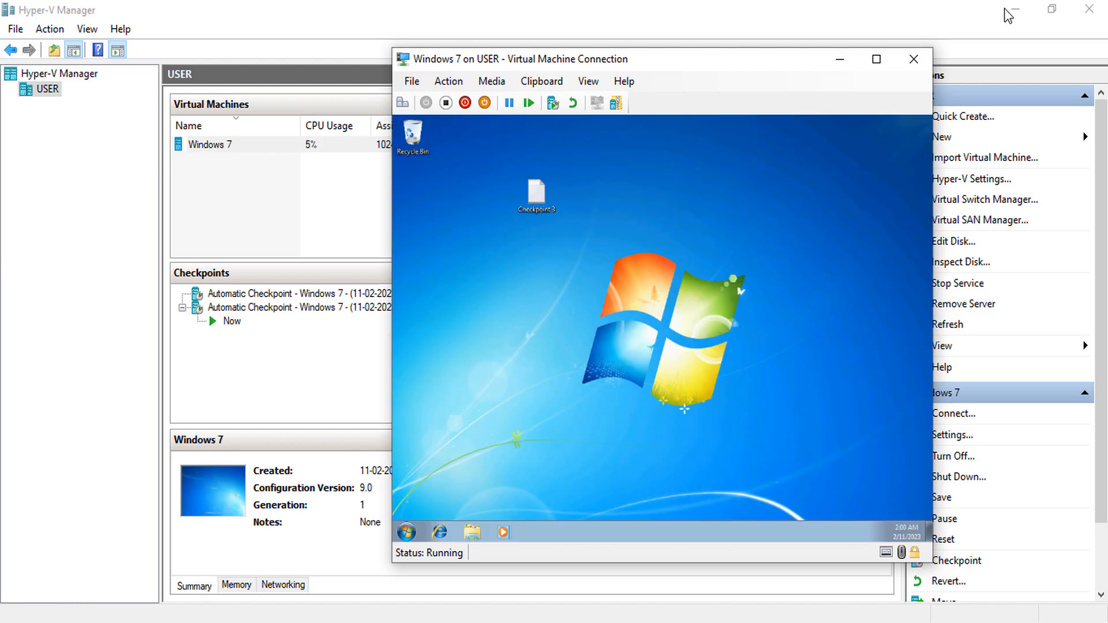